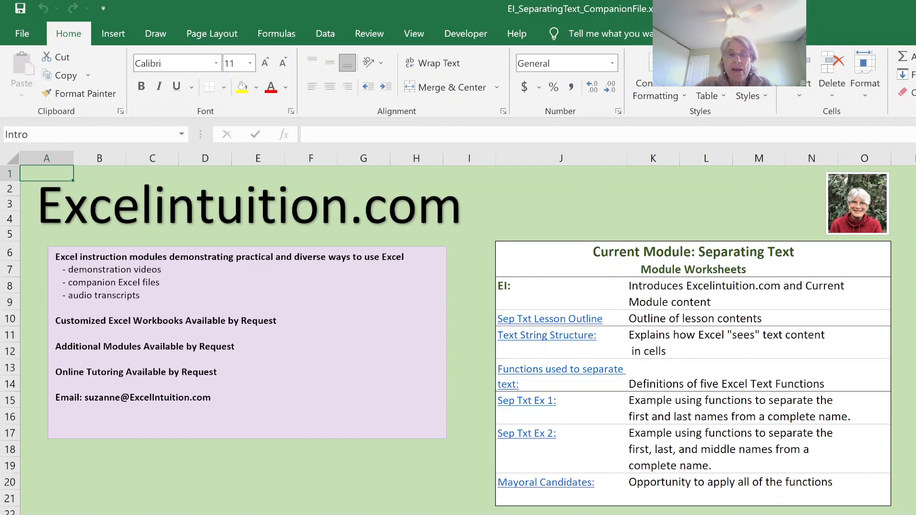
Open the Mayoral Candidates worksheet and examine its Complete Name, Last Name, First Name and Middle Name columns
left_click(525, 483)
left_click(525, 483)
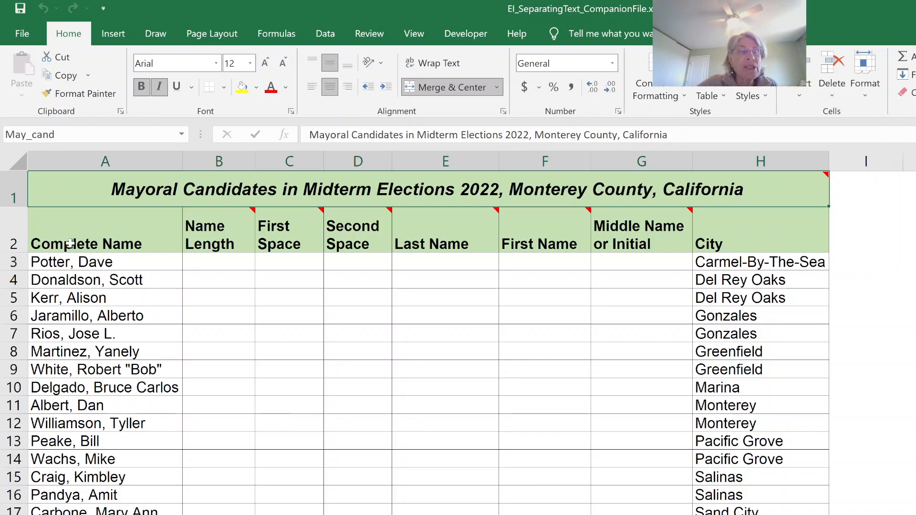
left_click(69, 163)
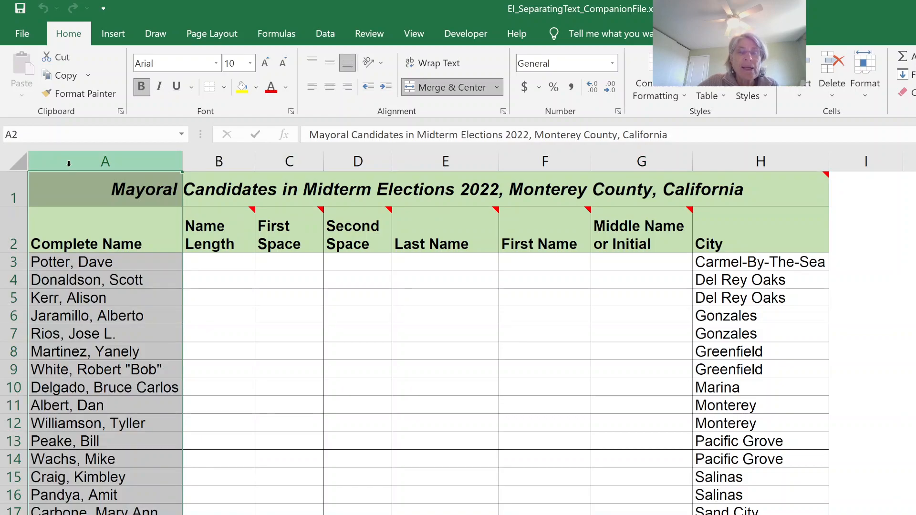
left_click(455, 161)
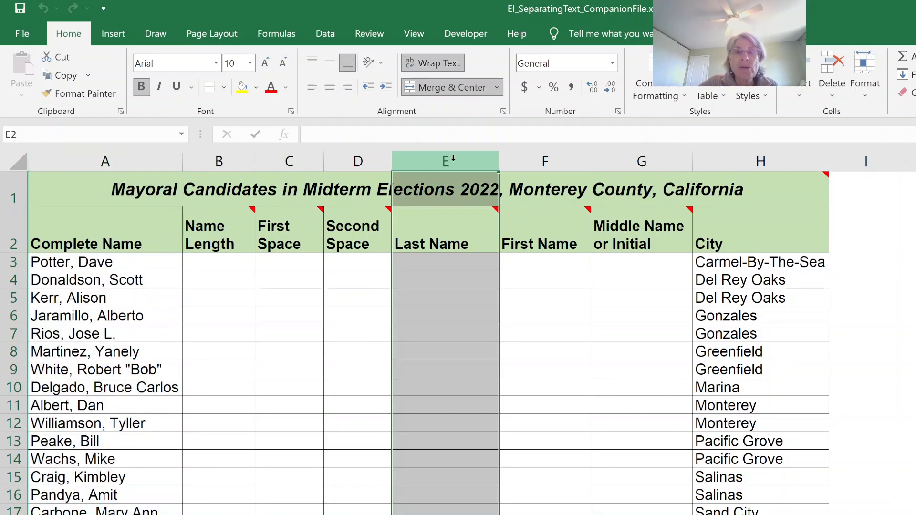
left_click(534, 161)
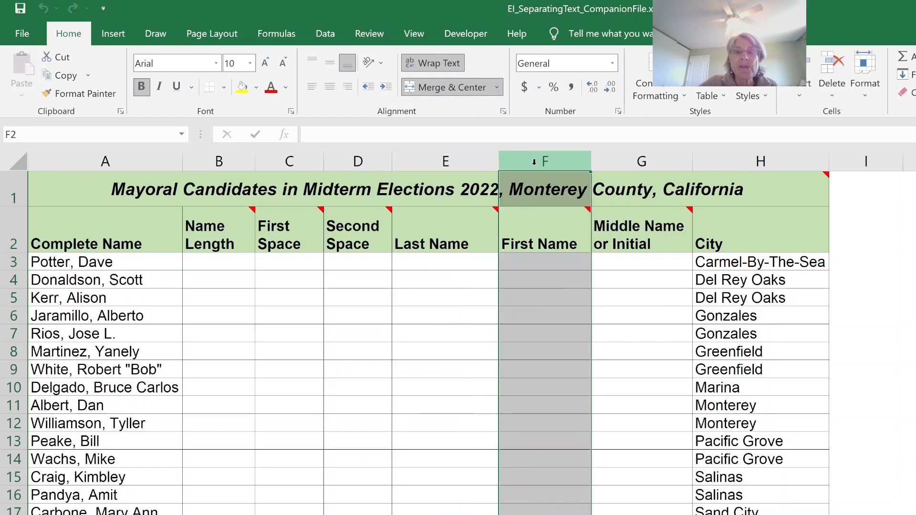
left_click(639, 160)
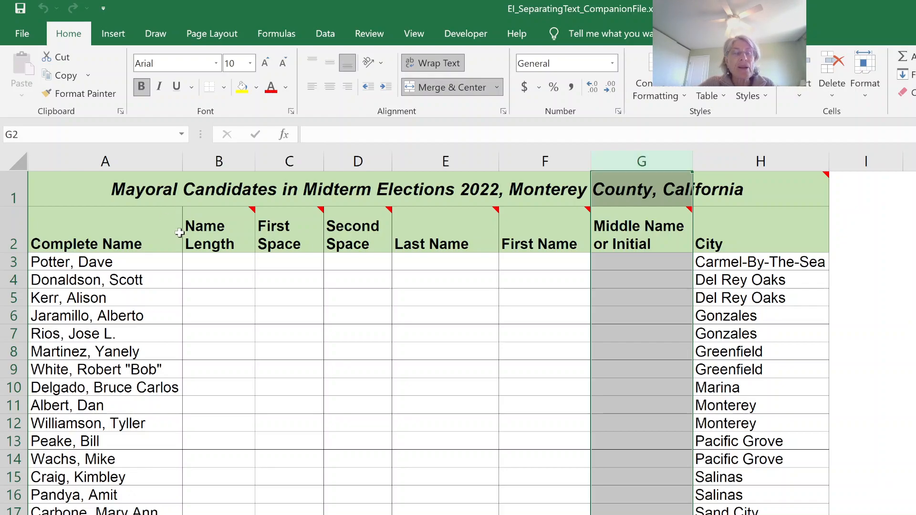
Compute the name length in B3 with =LEN(A3) and fill the formula down the Name Length column
left_click(195, 260)
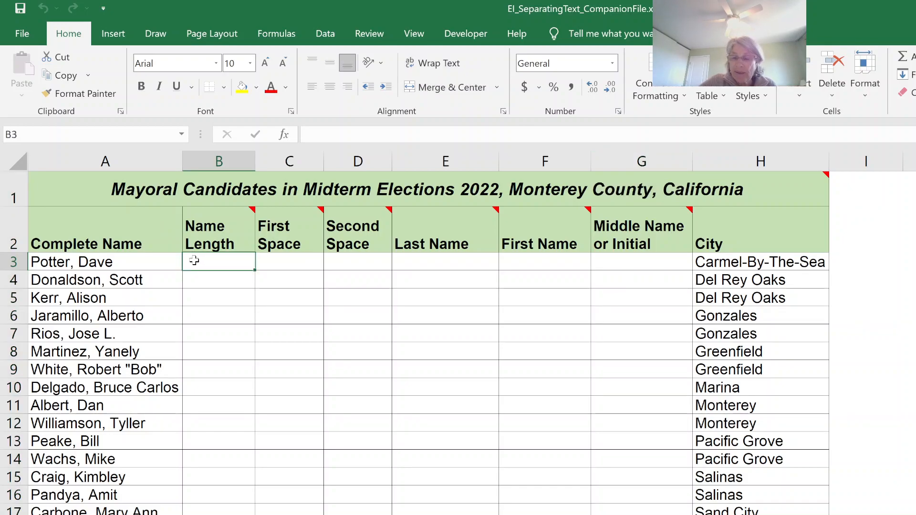
type("=len")
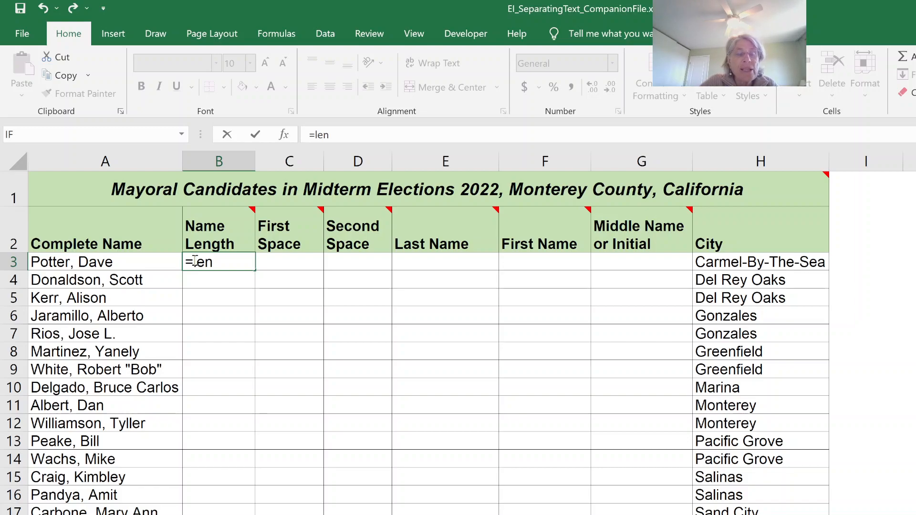
type("(")
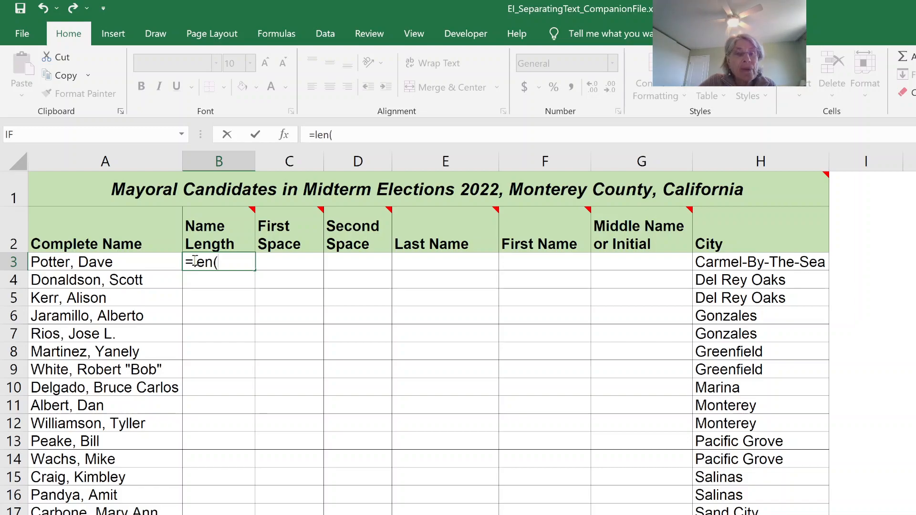
left_click(99, 260)
type(")")
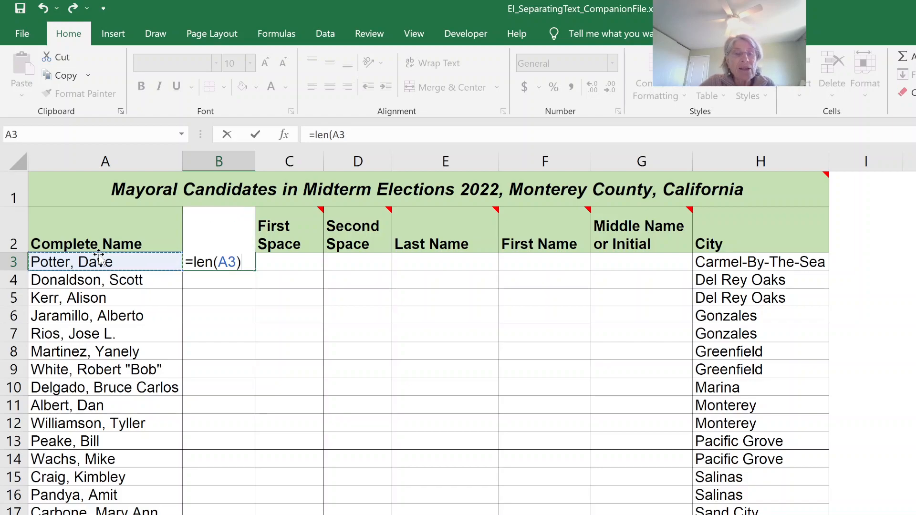
key("Return")
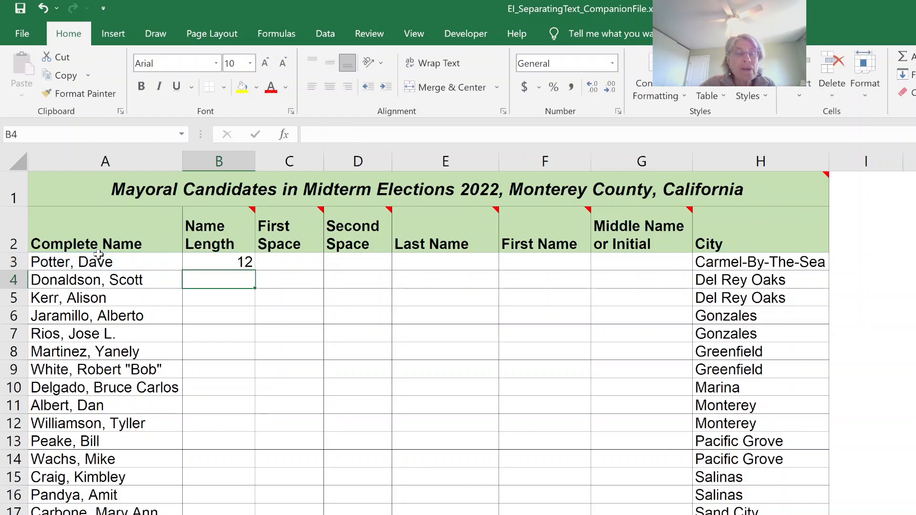
left_click(213, 258)
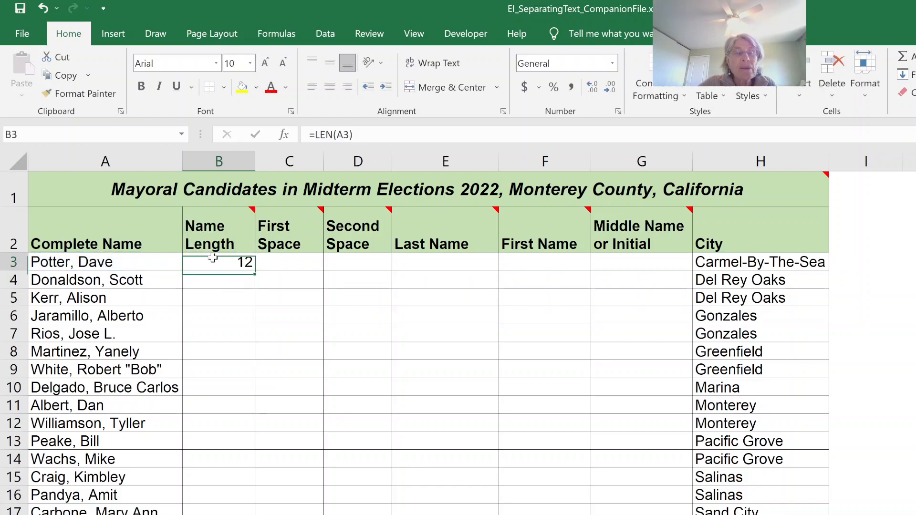
double_click(255, 274)
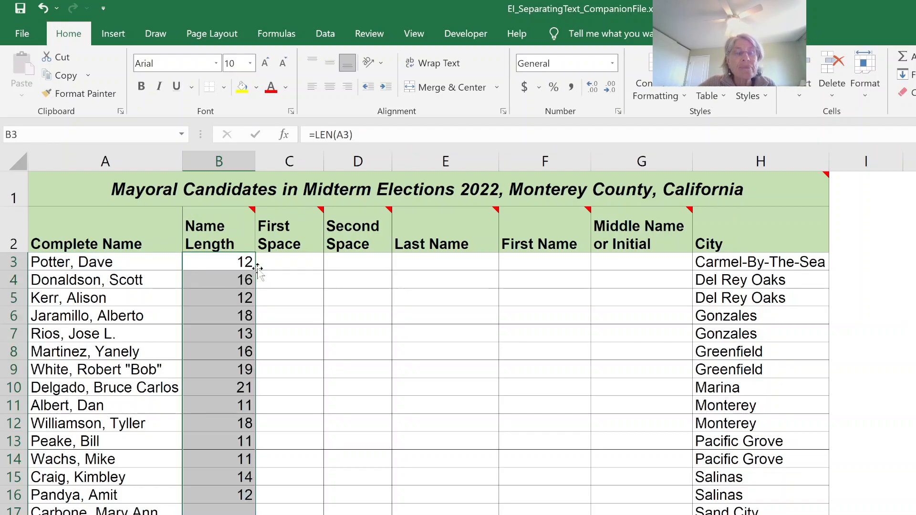
Find the first space in C3 with =SEARCH(" ",A3) and fill the formula down the First Space column
left_click(293, 260)
type("=search")
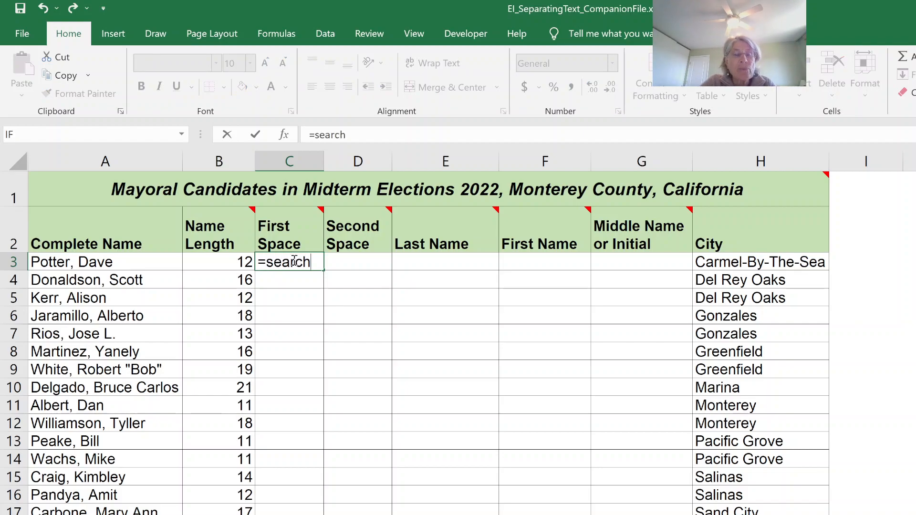
type("(")
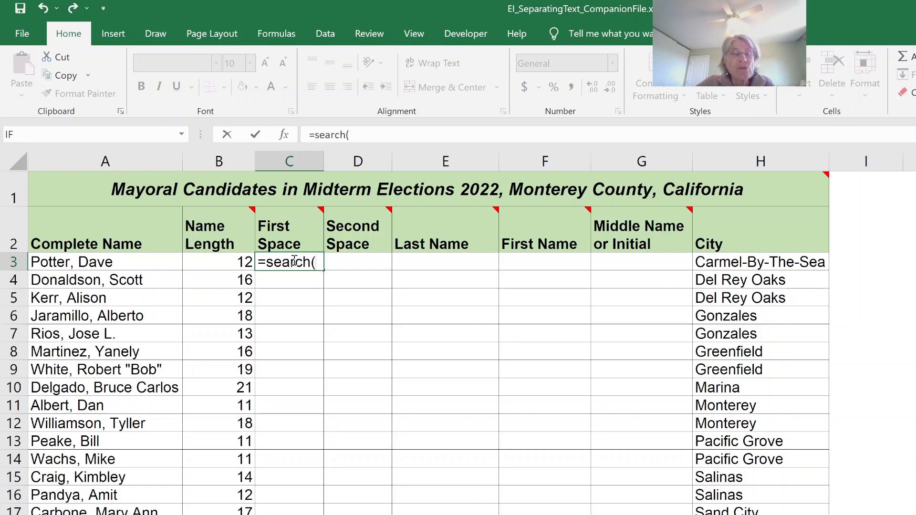
left_click(108, 260)
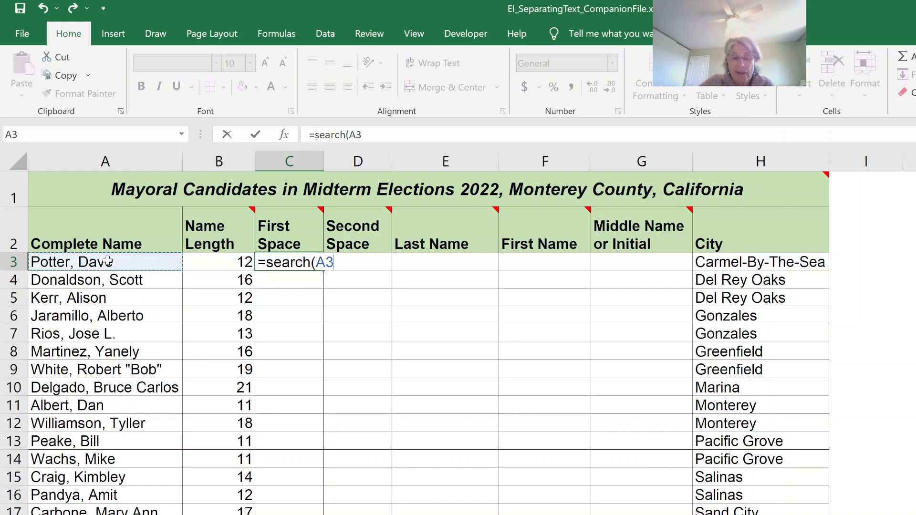
type(",")
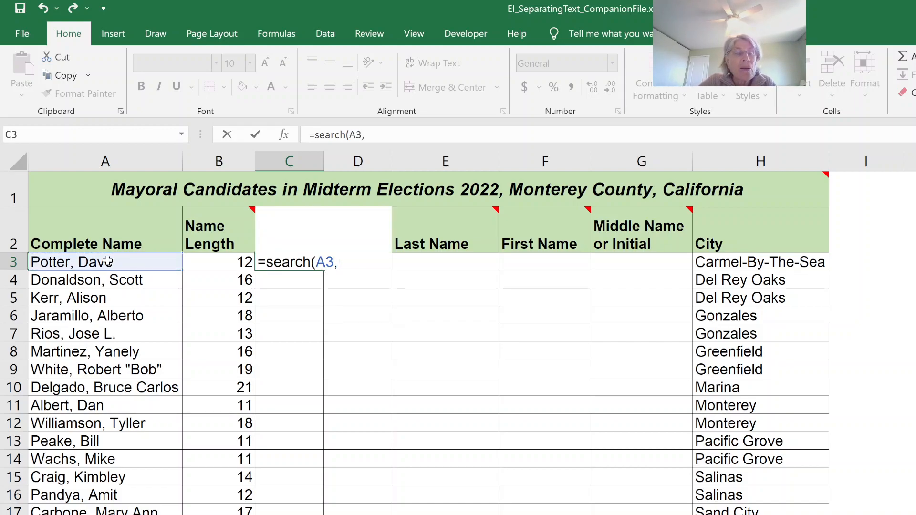
key("BackSpace")
key("BackSpace")
key("BackSpace")
type("\" \",")
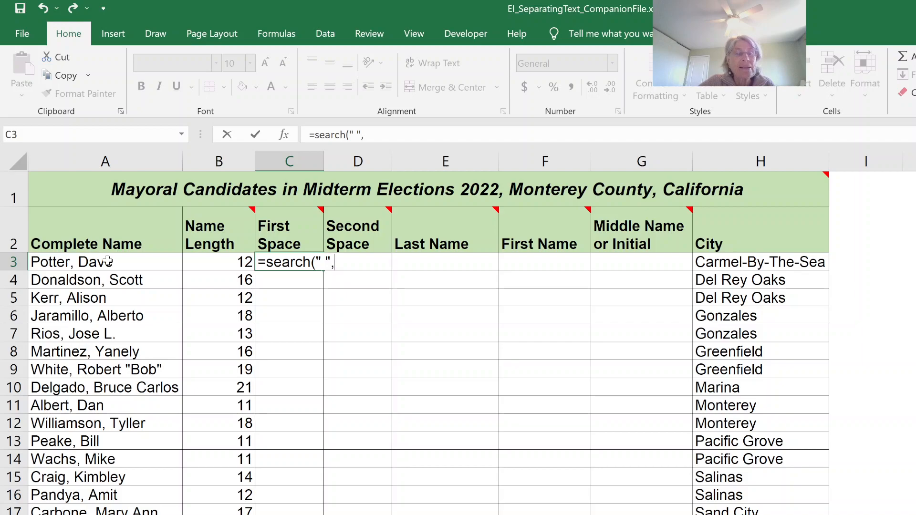
left_click(106, 262)
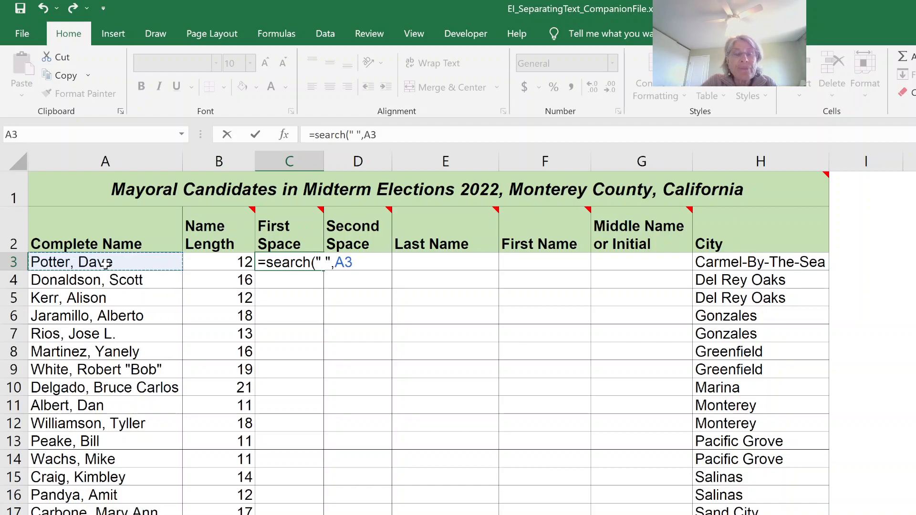
type(",")
key("BackSpace")
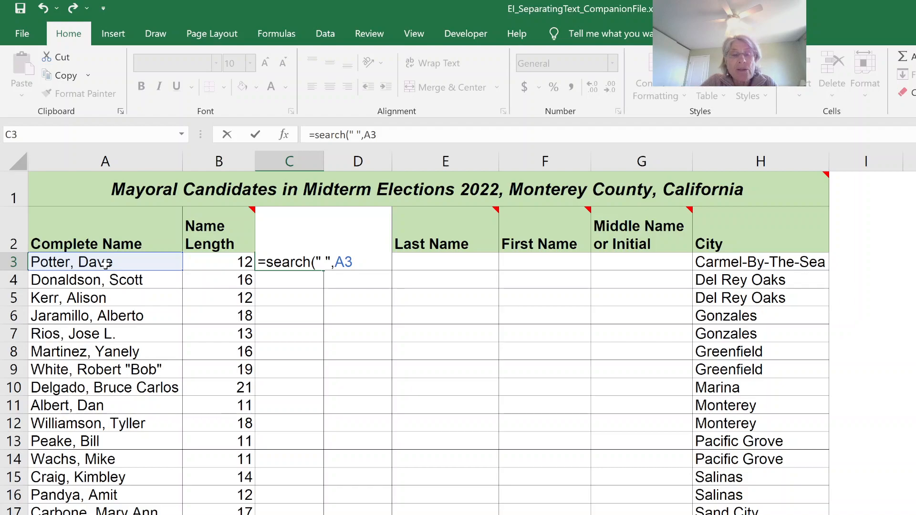
type(")")
key("Return")
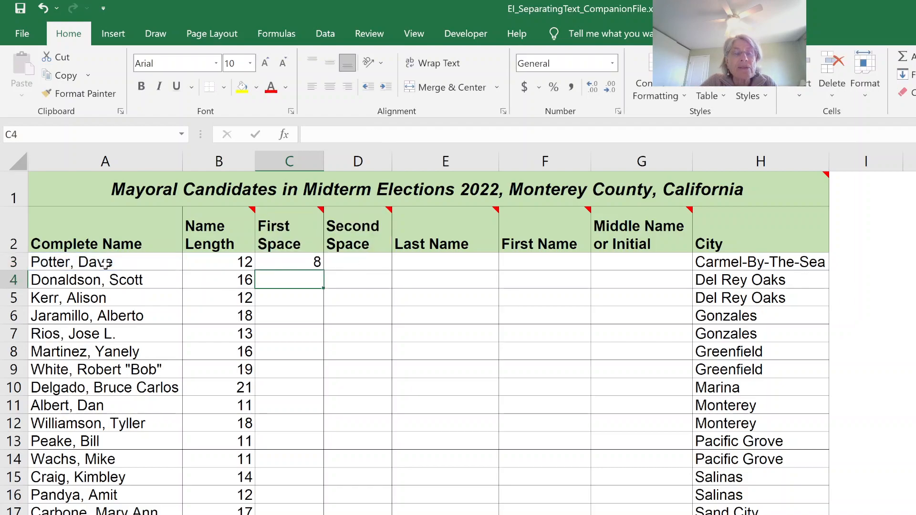
left_click(291, 260)
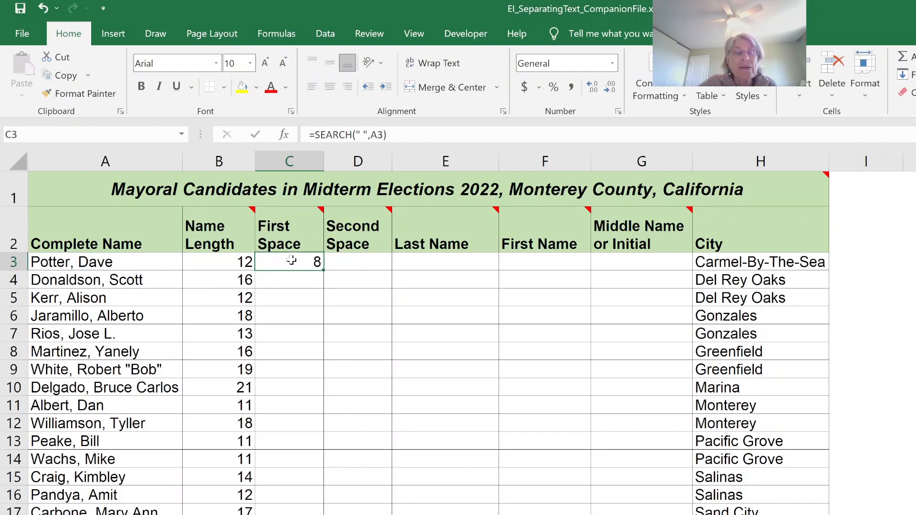
double_click(324, 270)
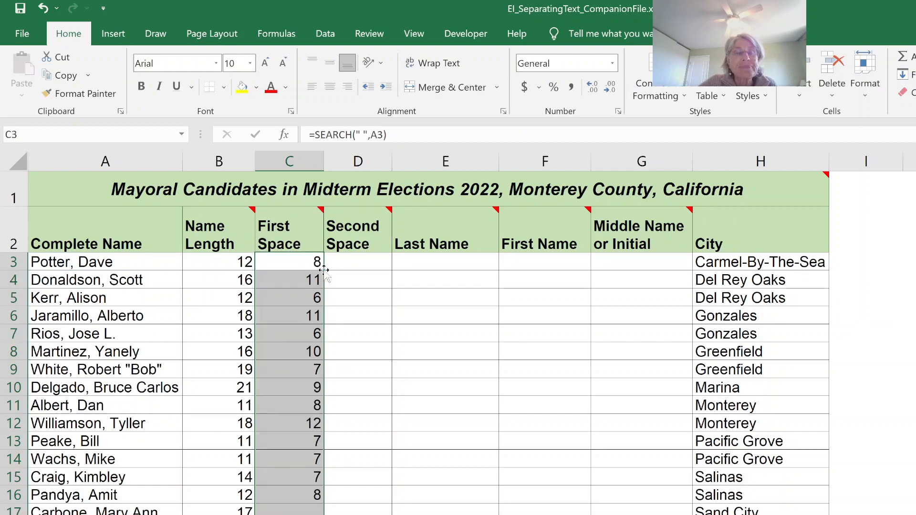
Find the second space in D3 with =SEARCH(" ",A3,C3+1) and fill the formula down the Second Space column
left_click(359, 263)
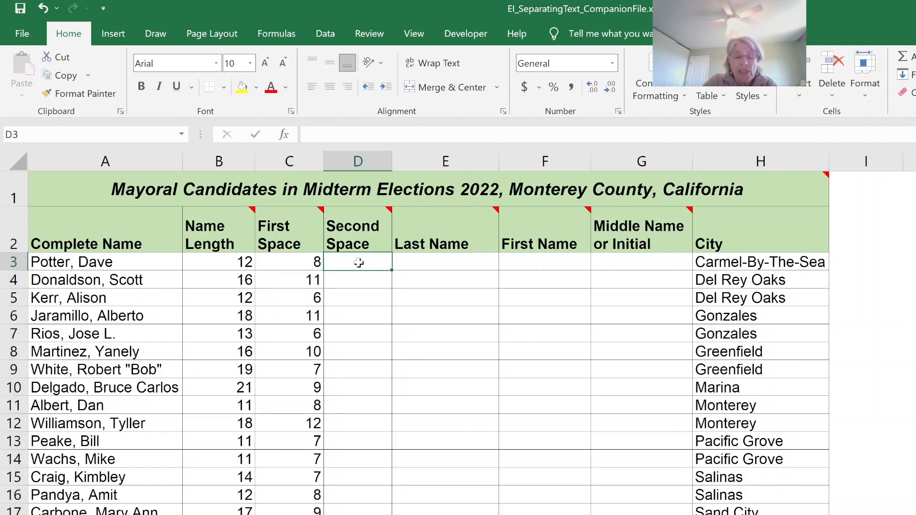
type("=")
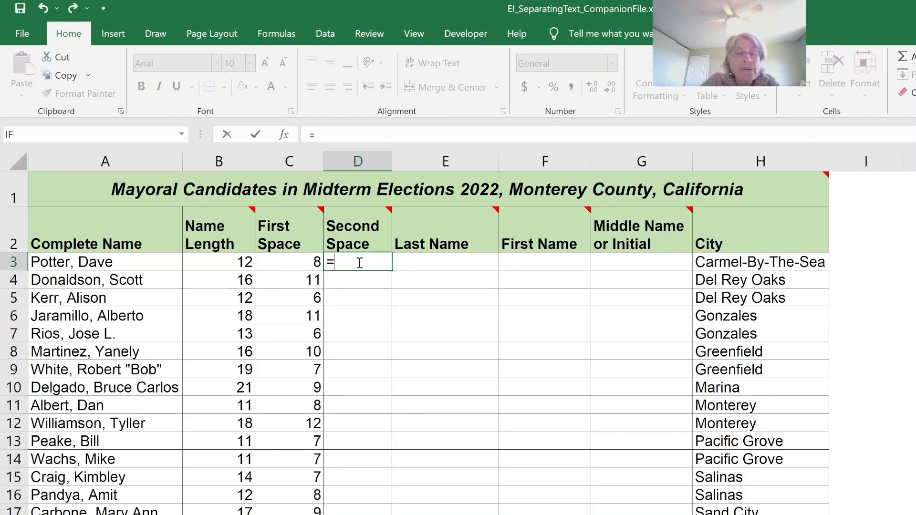
type("search")
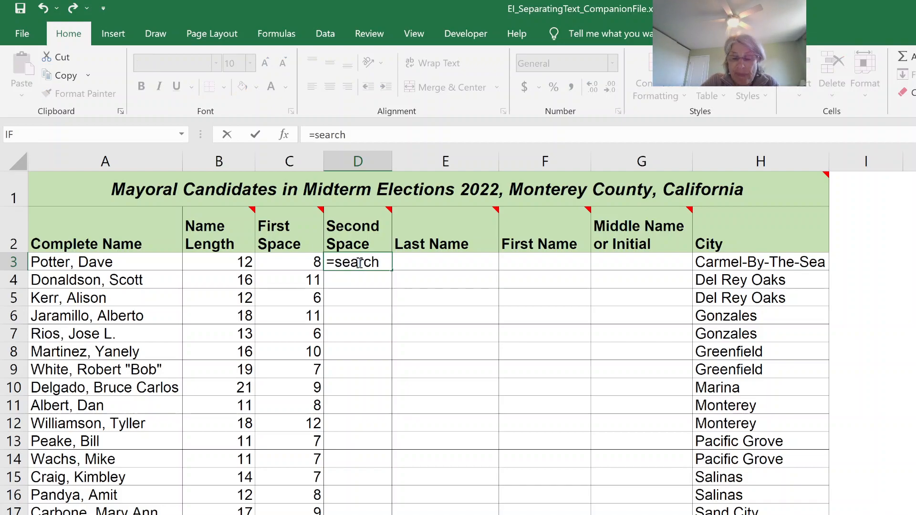
type("(\" \",")
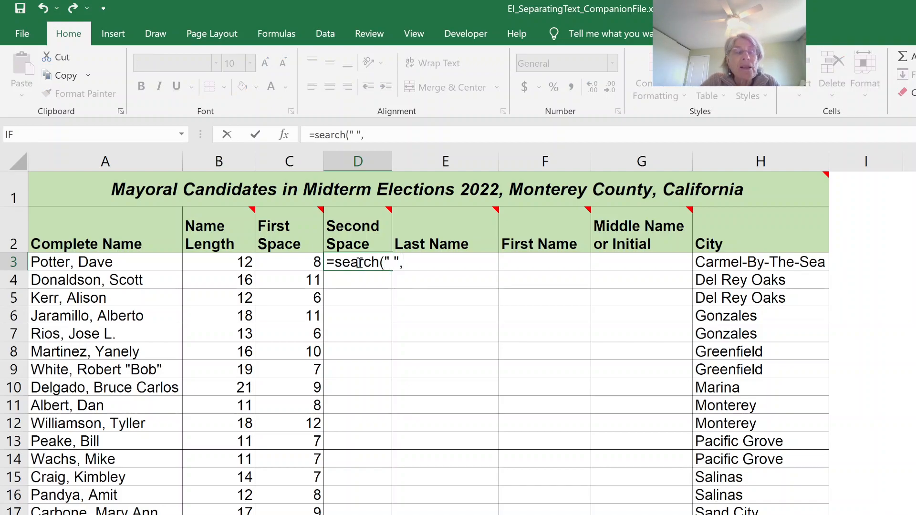
left_click(110, 260)
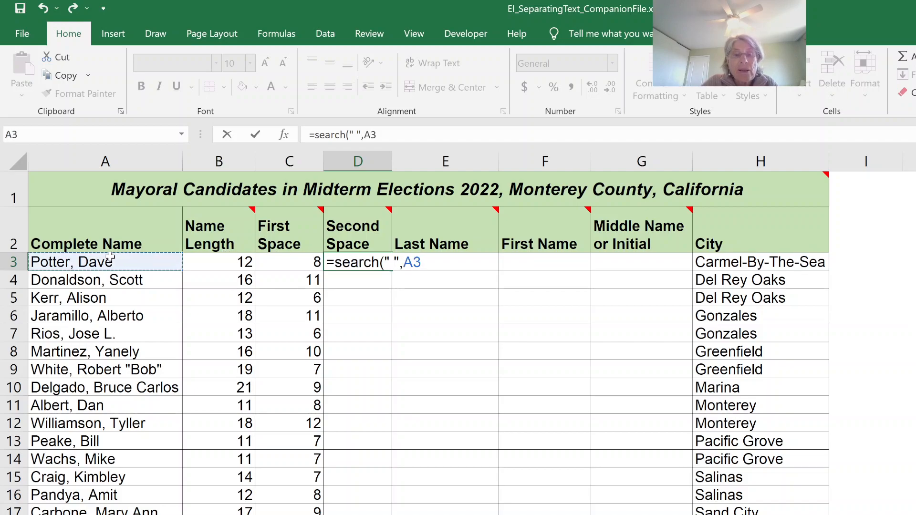
type(",")
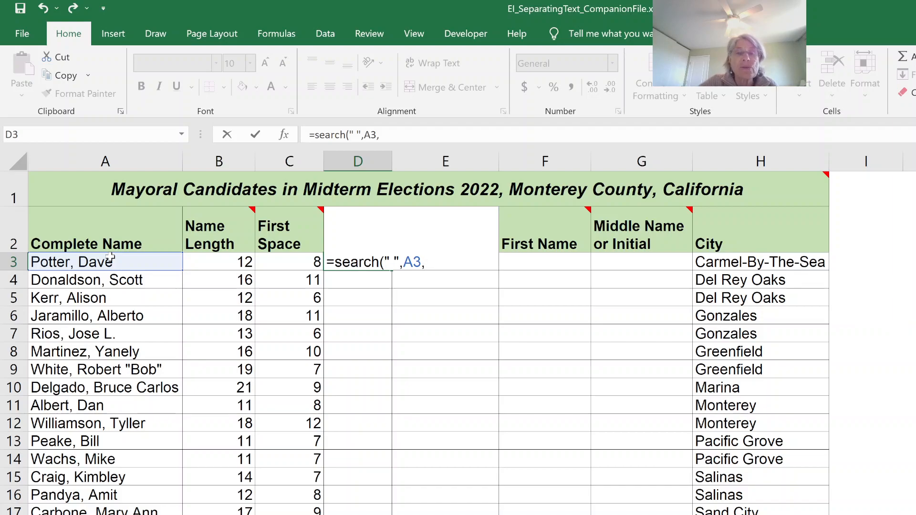
left_click(282, 262)
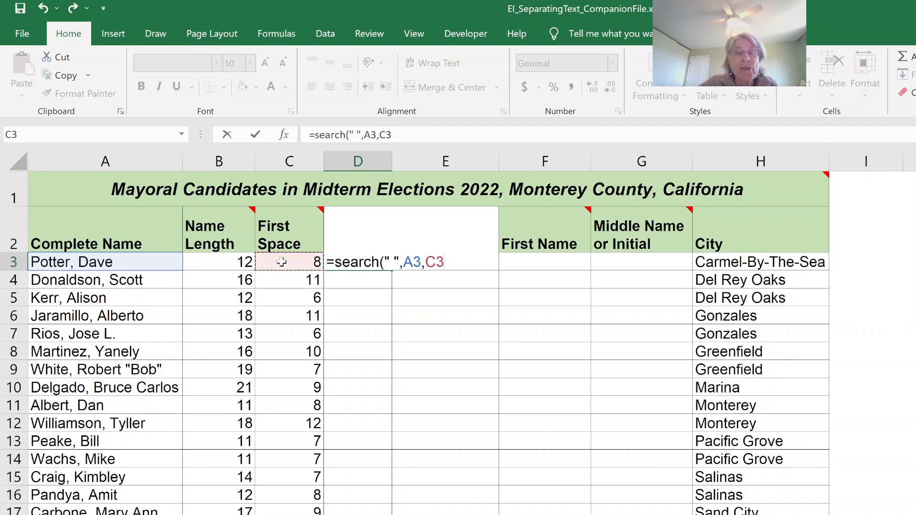
type("+")
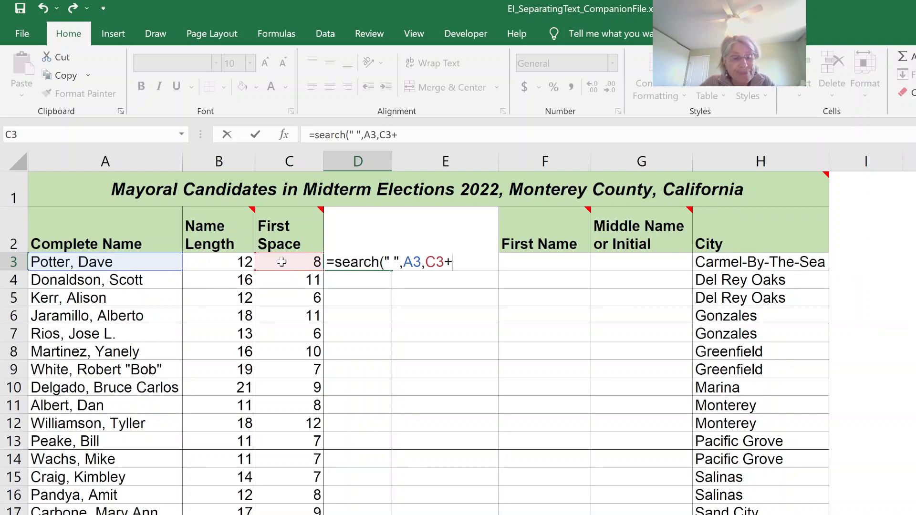
type("1)")
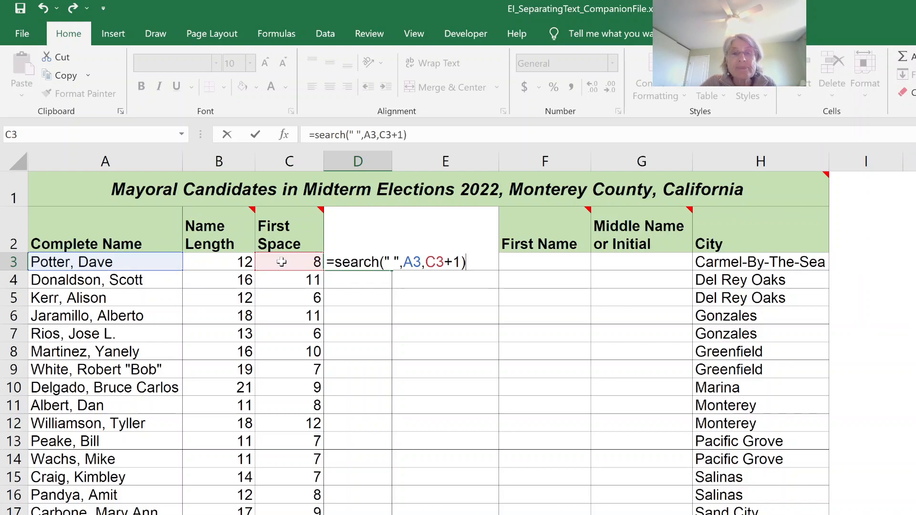
key("Return")
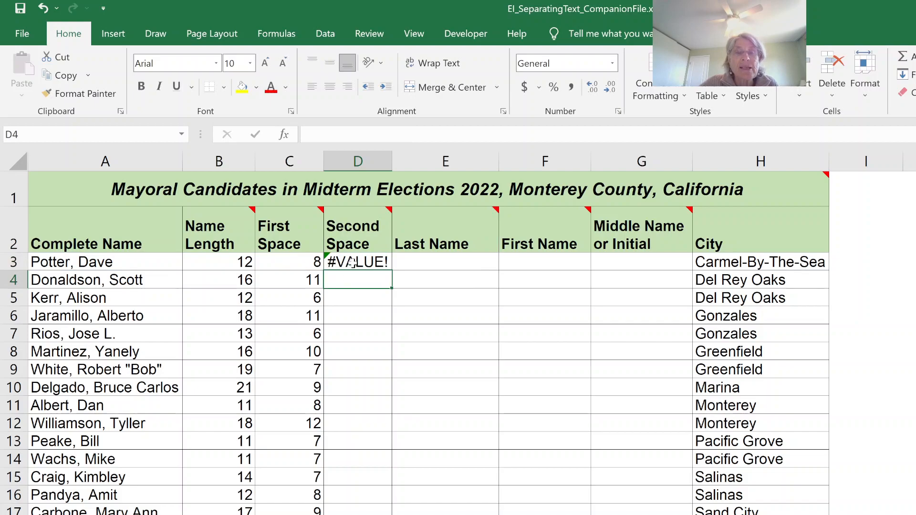
left_click(353, 263)
double_click(391, 270)
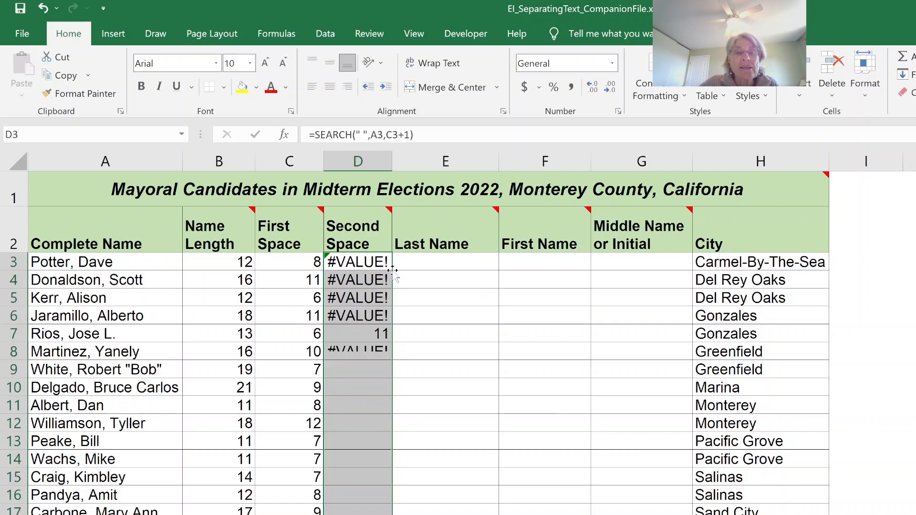
left_click(348, 259)
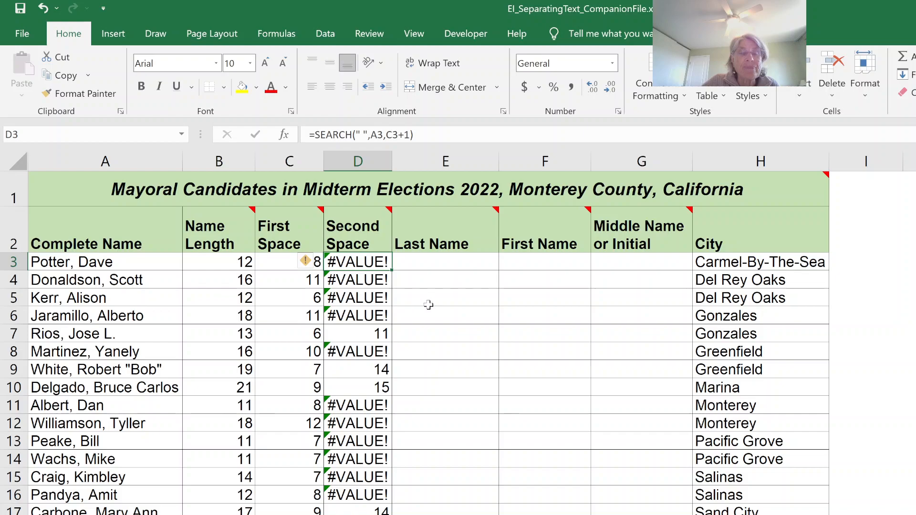
left_click(438, 262)
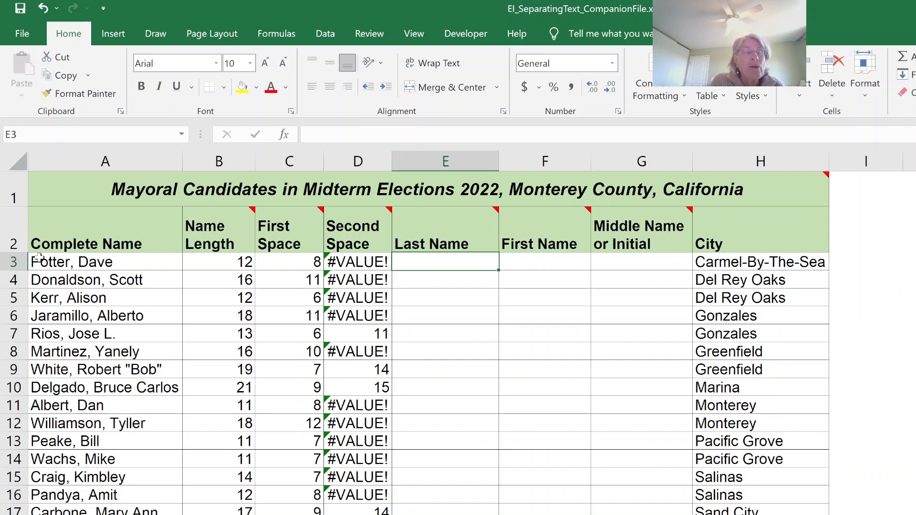
Extract the last name in E3 with =LEFT(A3,C3-2) and fill the formula down the Last Name column
left_click(281, 261)
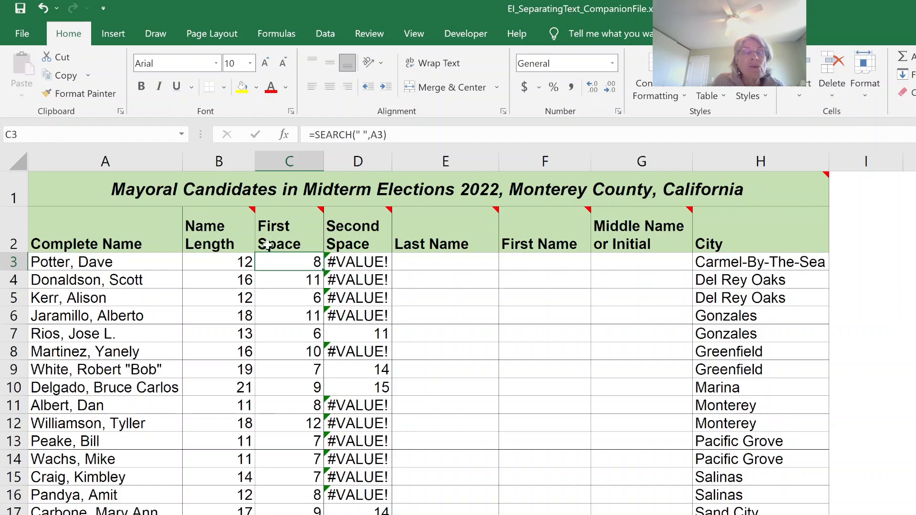
mouse_move(267, 246)
mouse_move(440, 217)
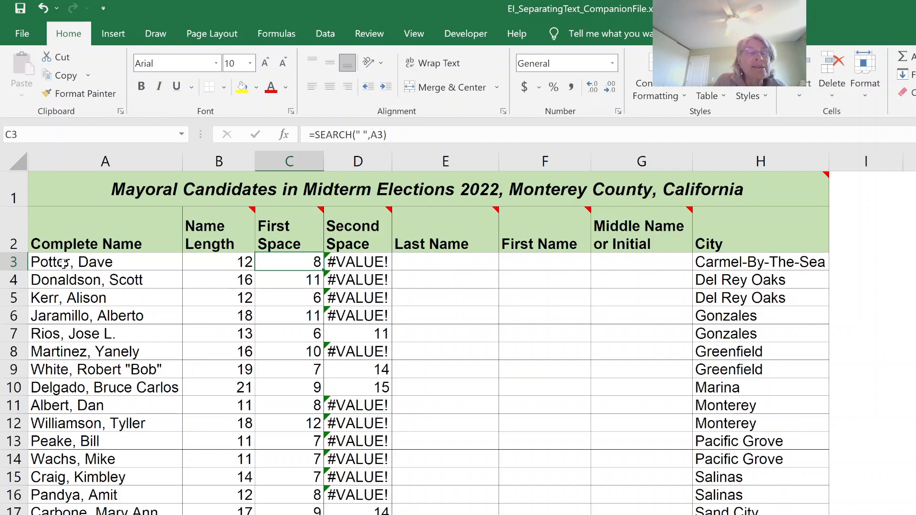
left_click(413, 258)
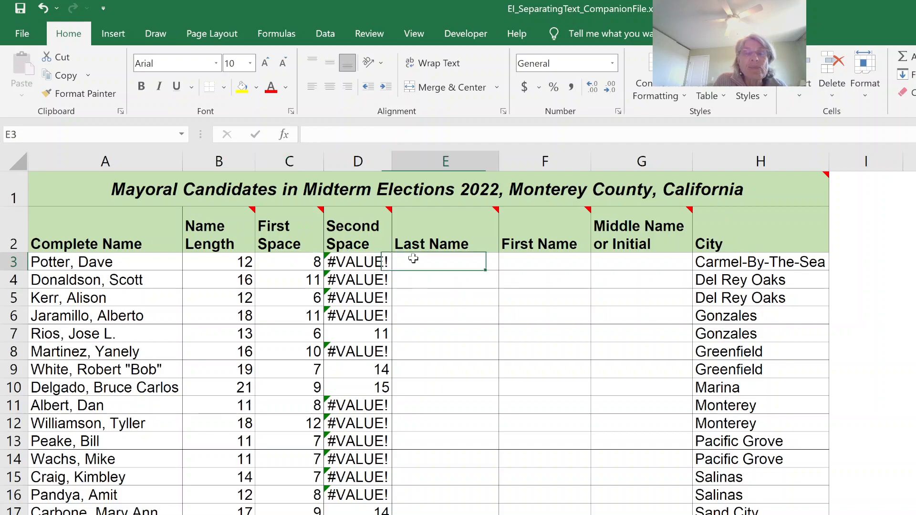
type("=")
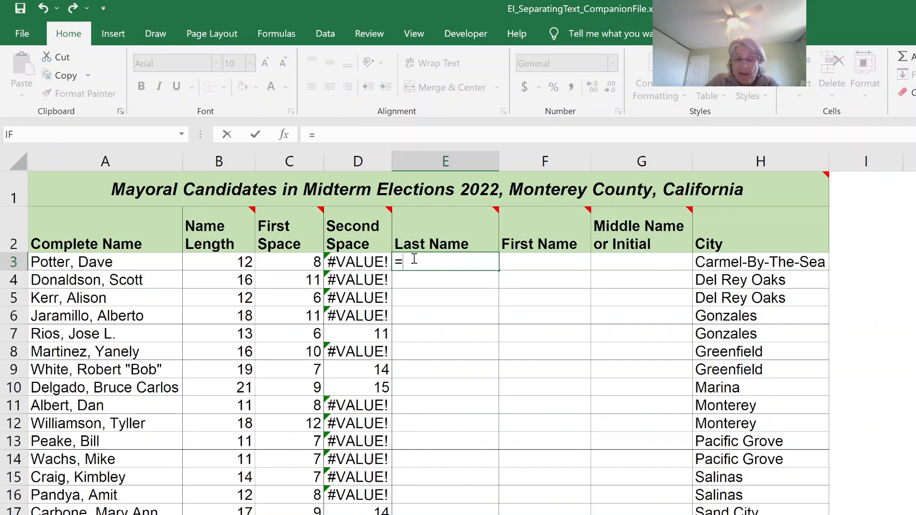
type("Left(")
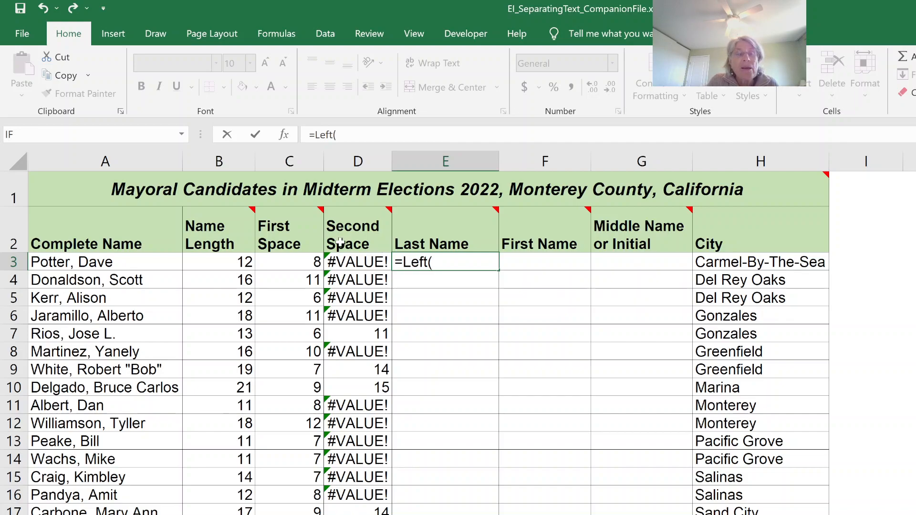
left_click(115, 262)
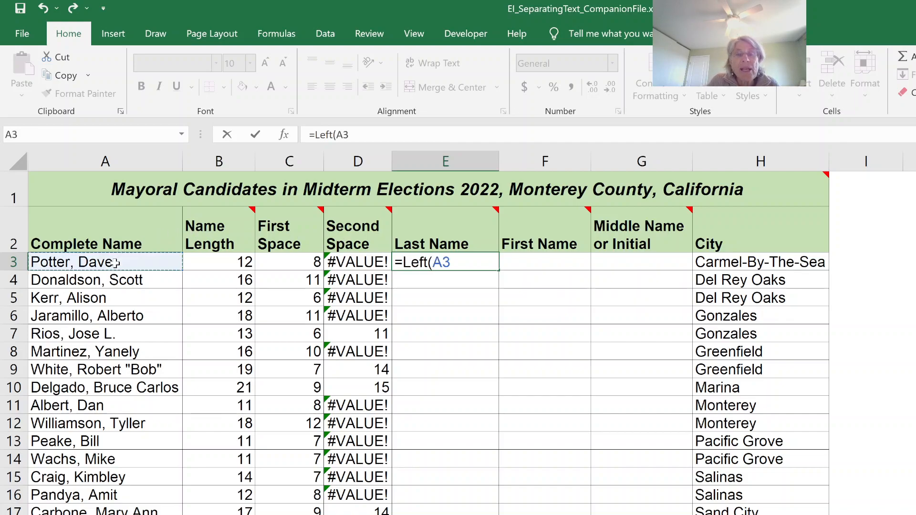
type(",")
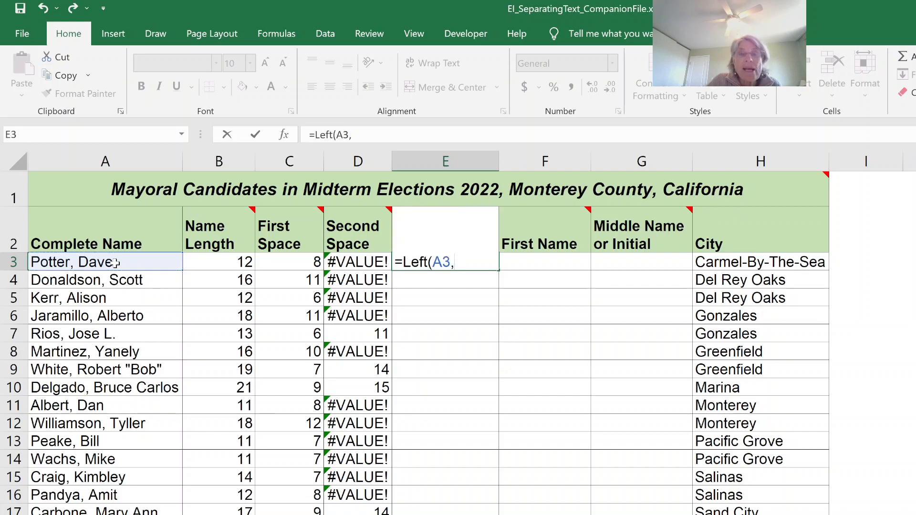
left_click(280, 263)
type("-2)")
key("Return")
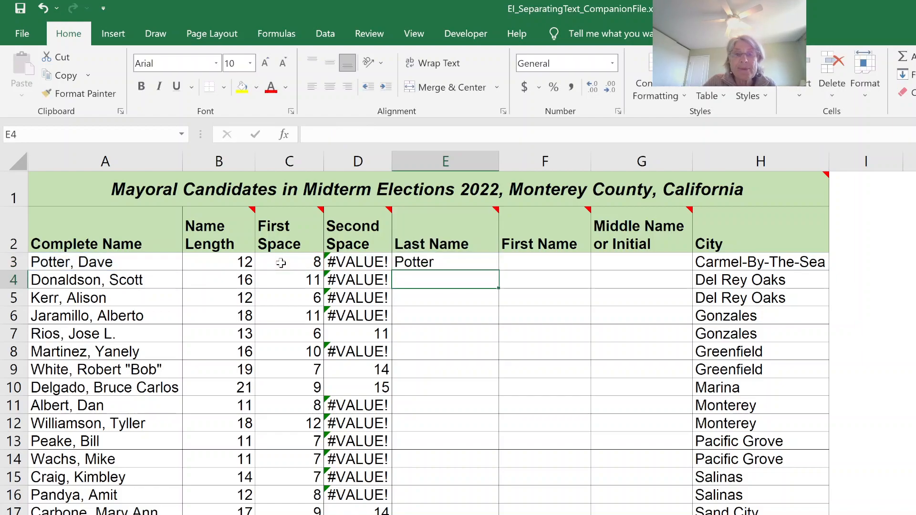
left_click(471, 262)
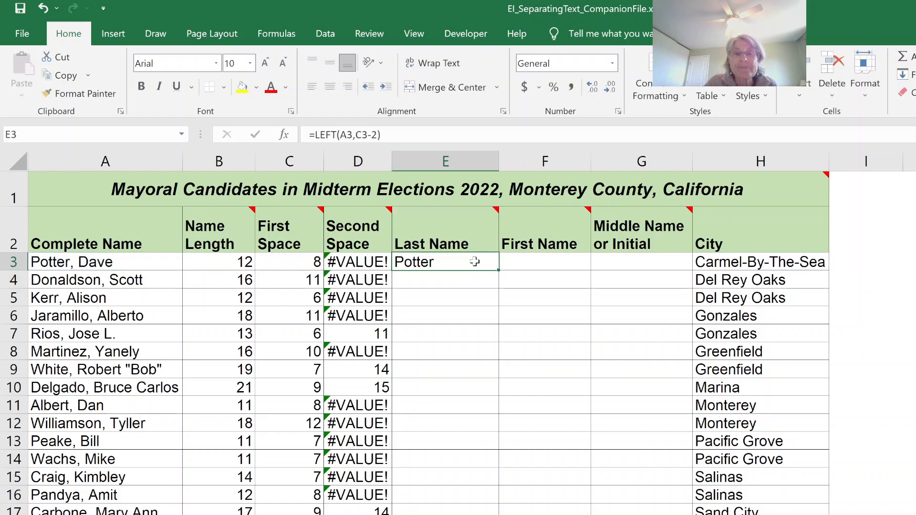
double_click(501, 269)
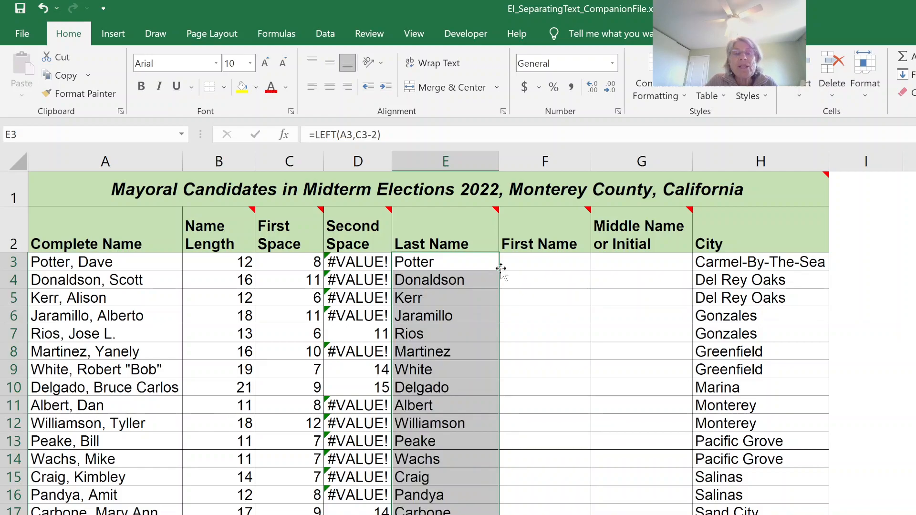
left_click(465, 262)
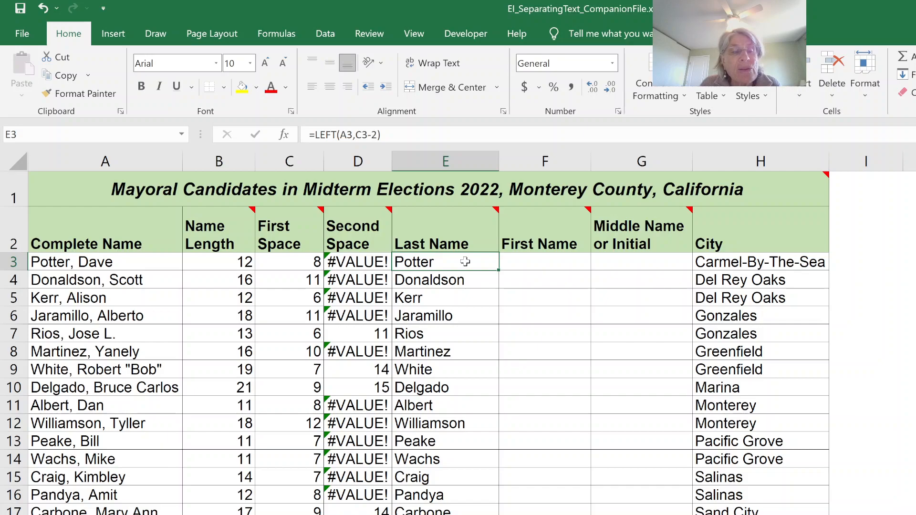
Start the first-name formula in F3 with =IF(ISERROR(D3),MID(A3,C3+1,B3-C3), for names without a second space
left_click(527, 264)
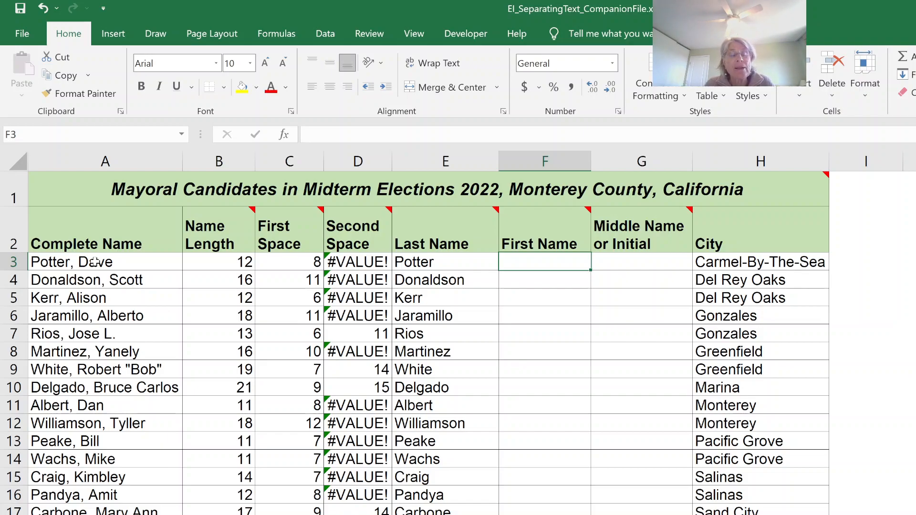
mouse_move(457, 239)
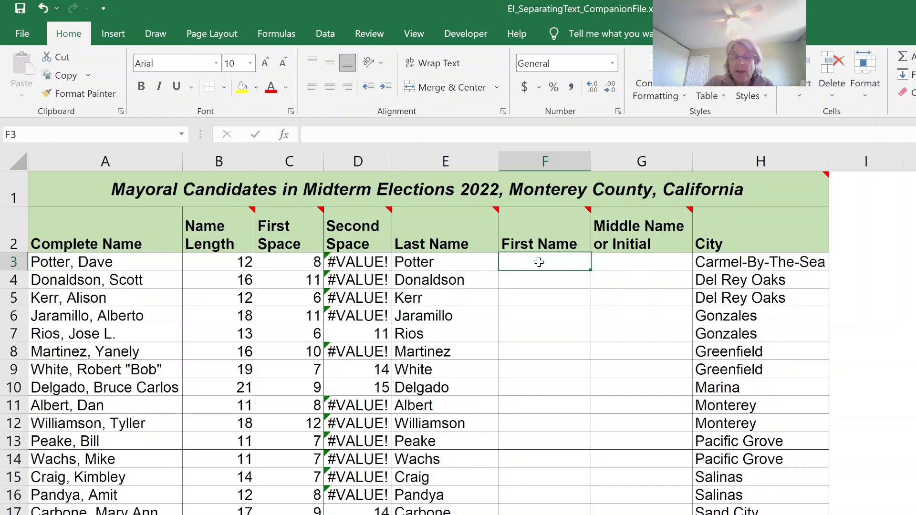
type("=if")
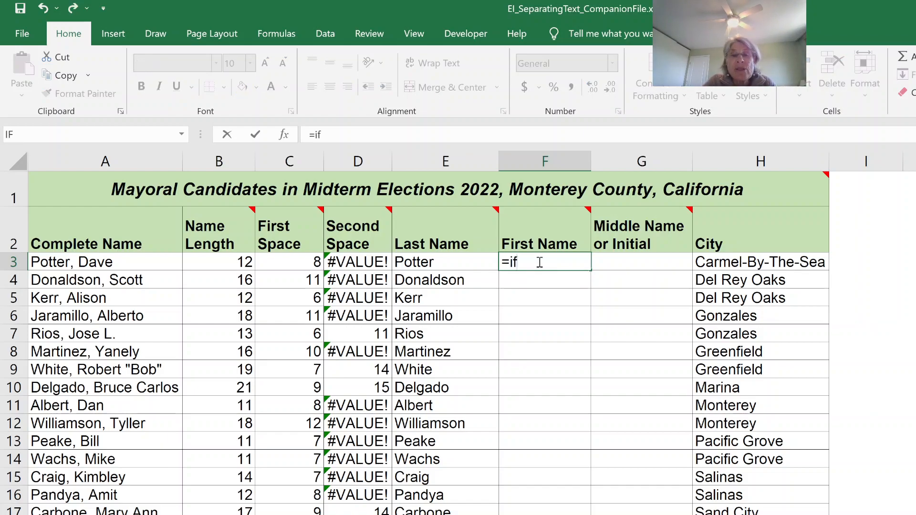
type("(")
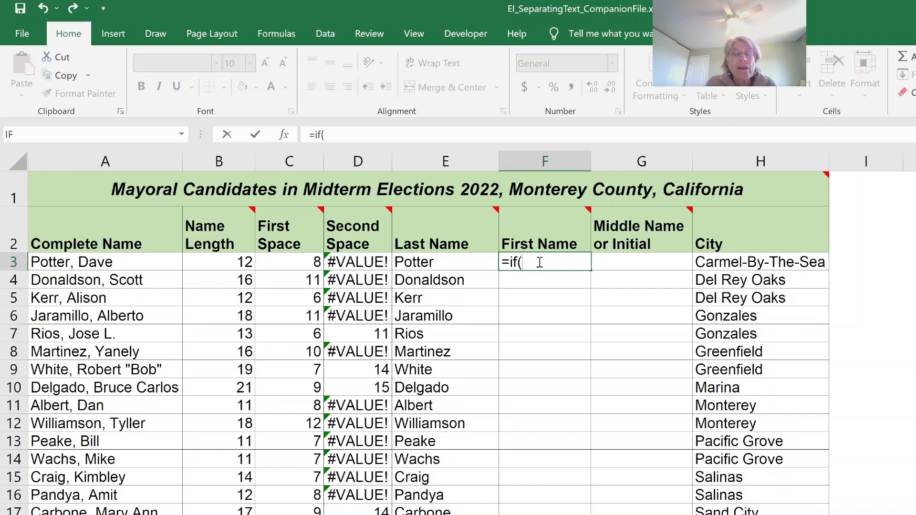
type("is")
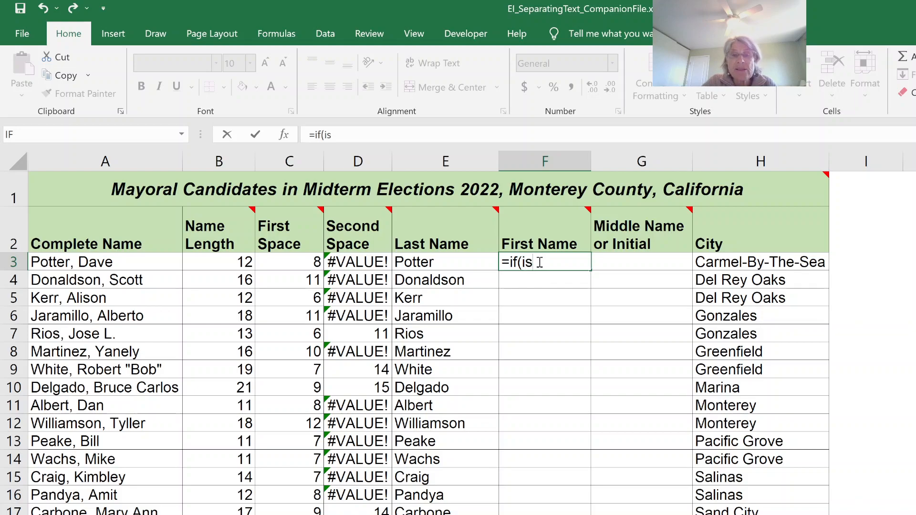
type("erro")
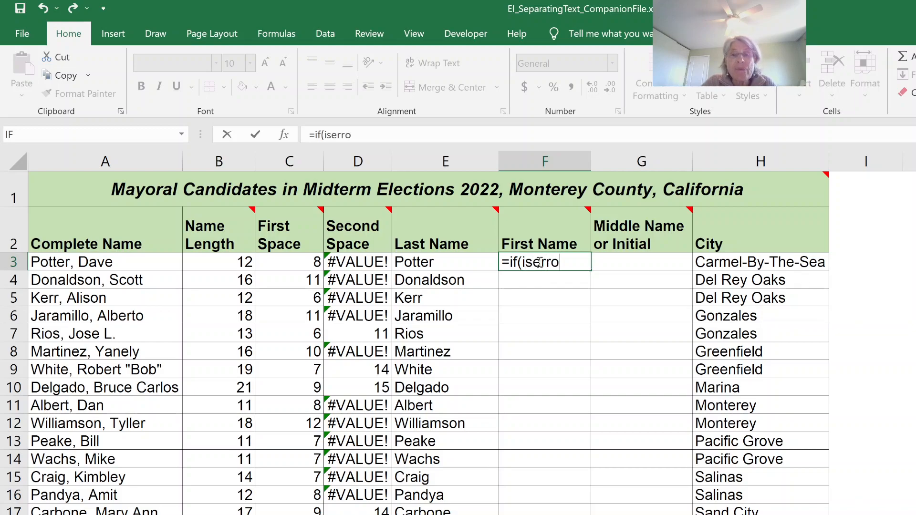
type("r(")
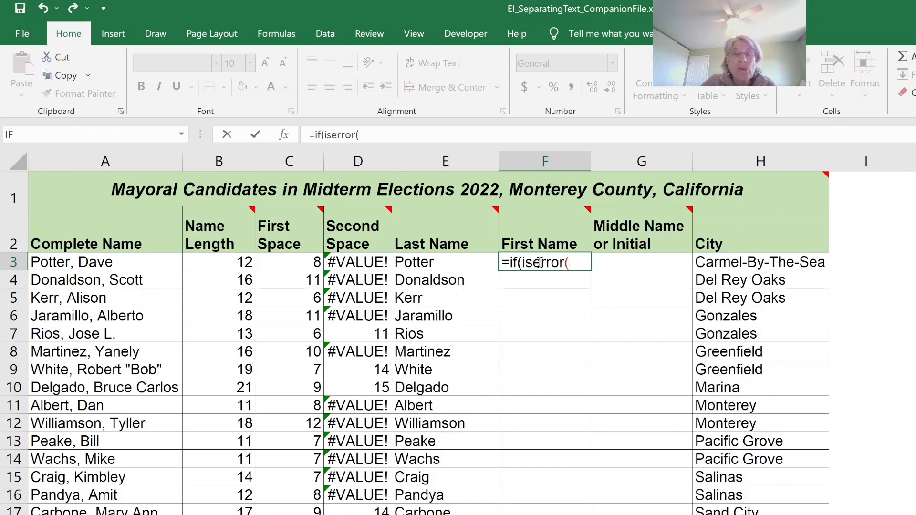
left_click(365, 259)
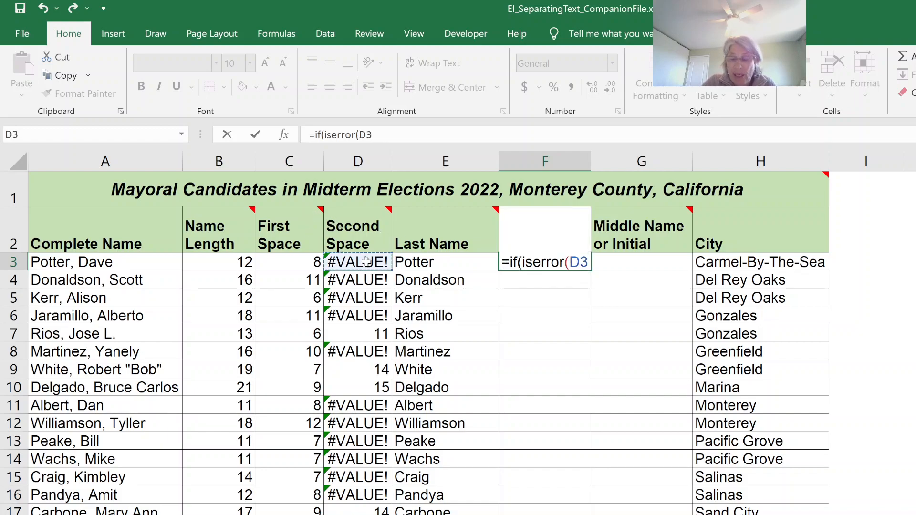
type("),")
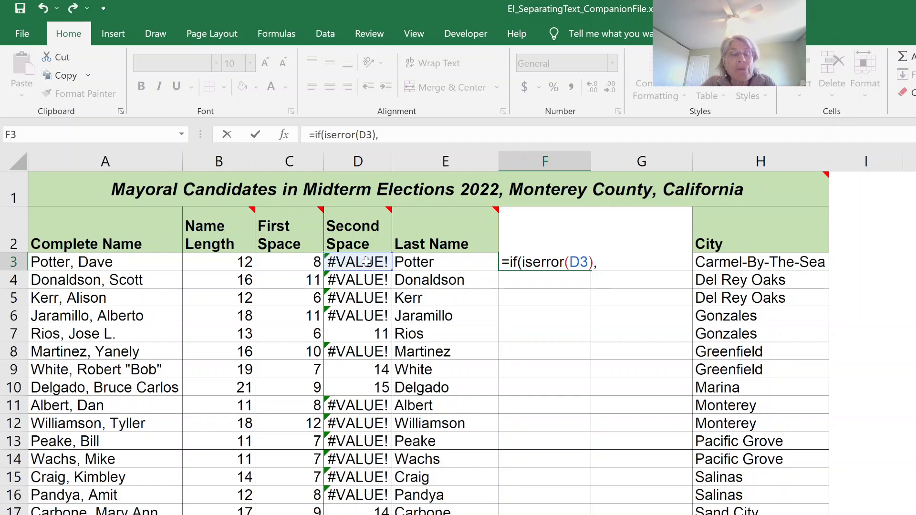
type("mid(")
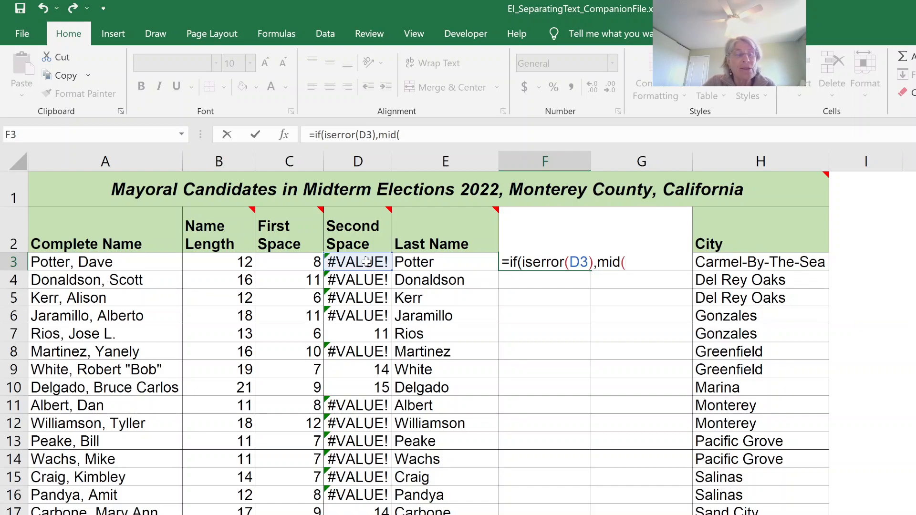
left_click(79, 264)
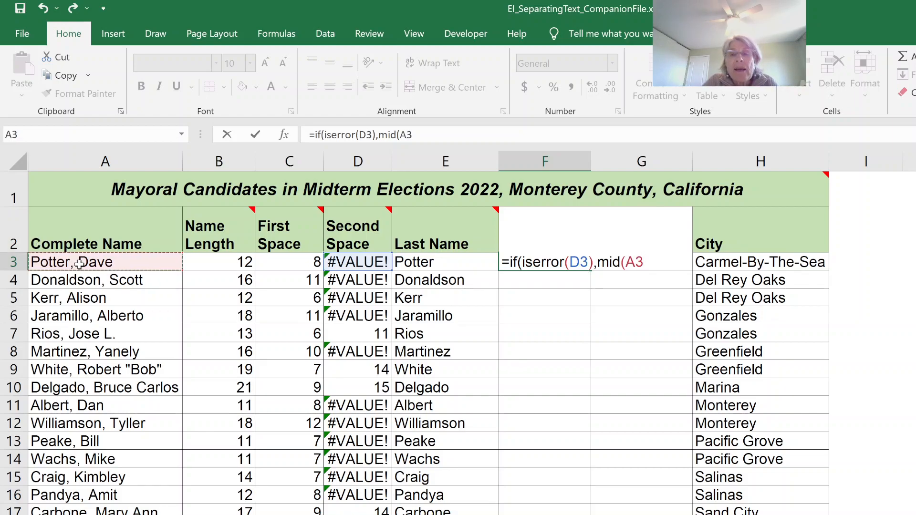
type(",")
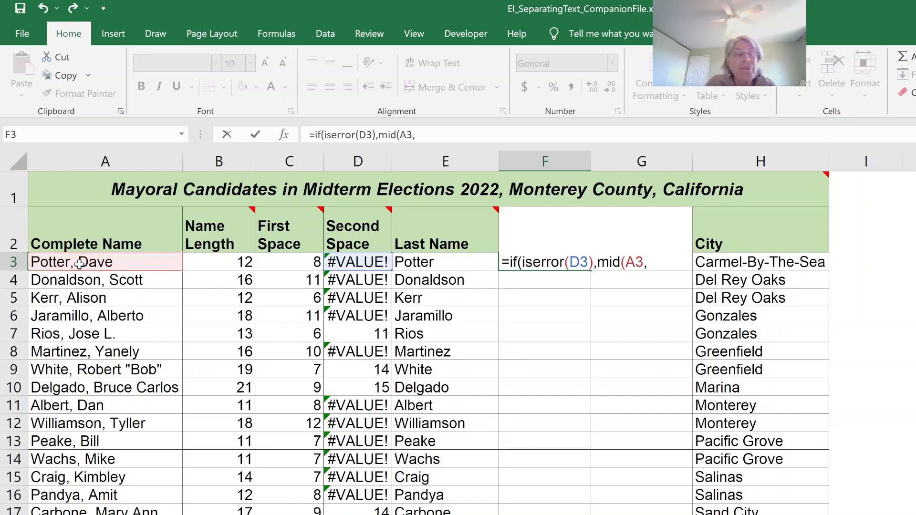
left_click(283, 266)
type("+1,")
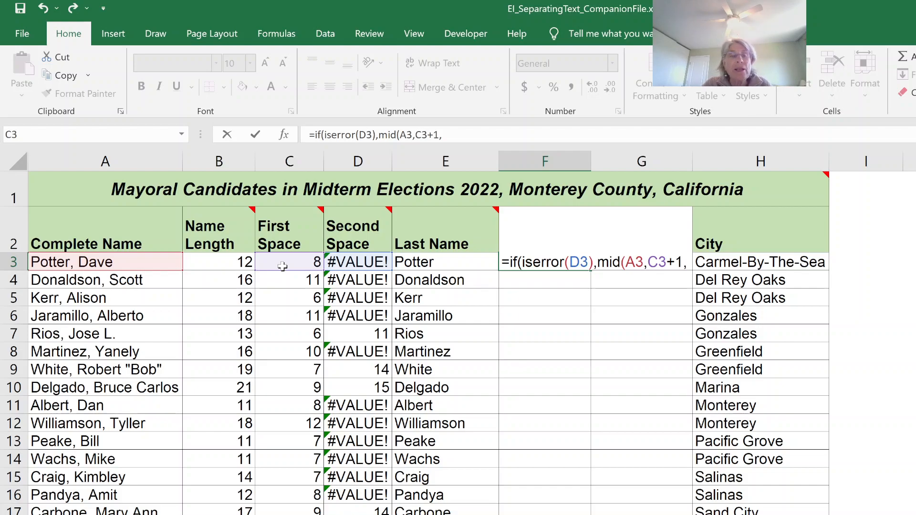
left_click(240, 266)
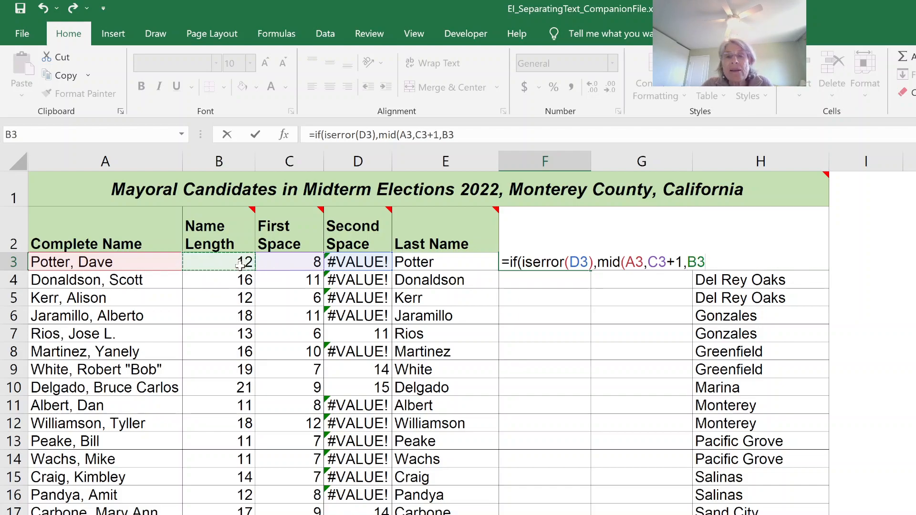
type("-")
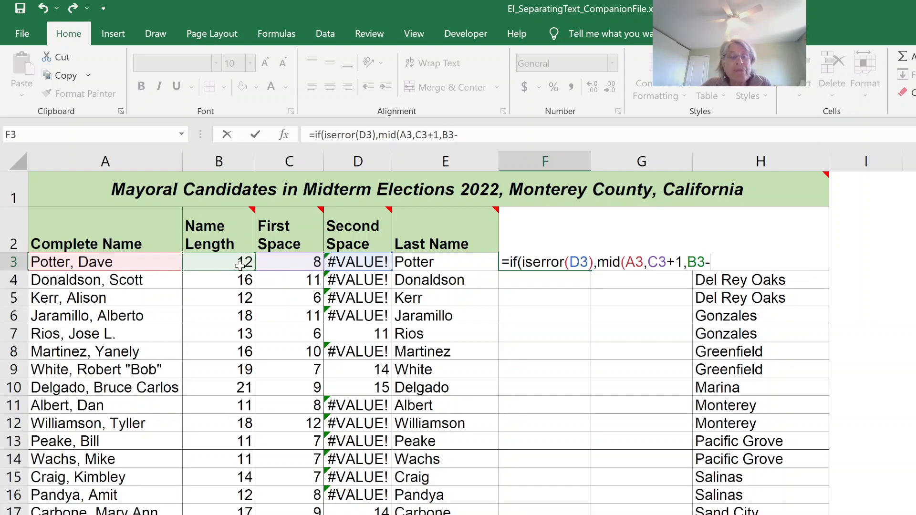
left_click(289, 262)
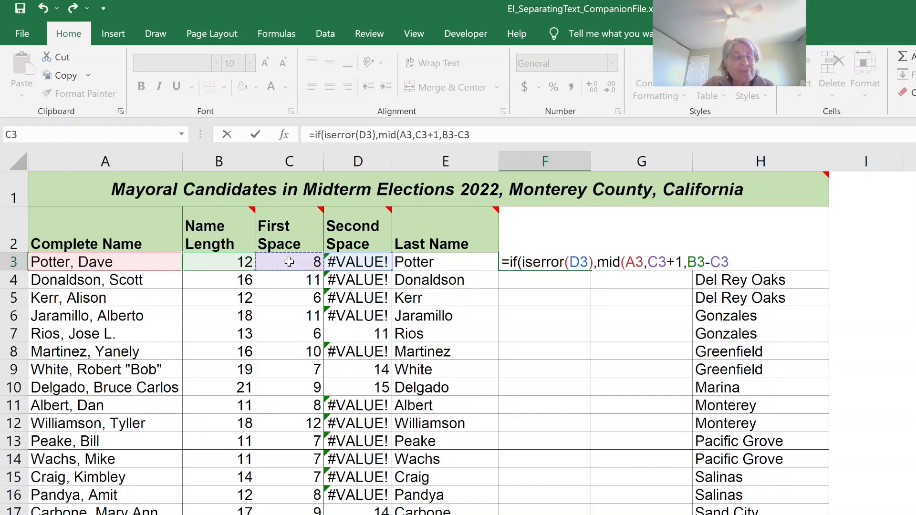
type("),")
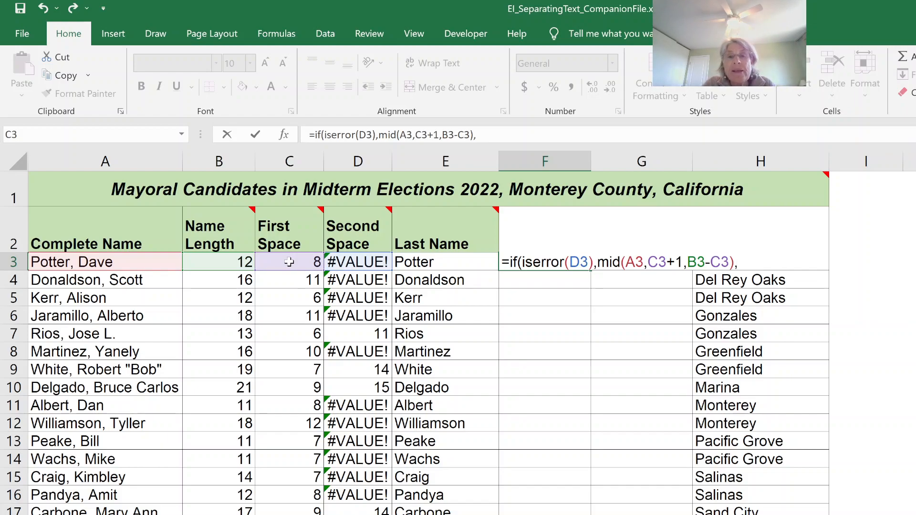
type("mid")
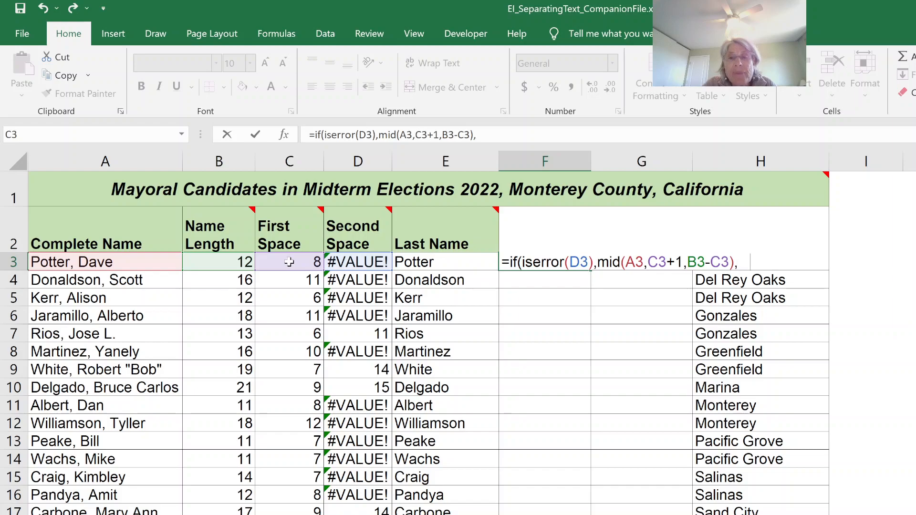
type("(")
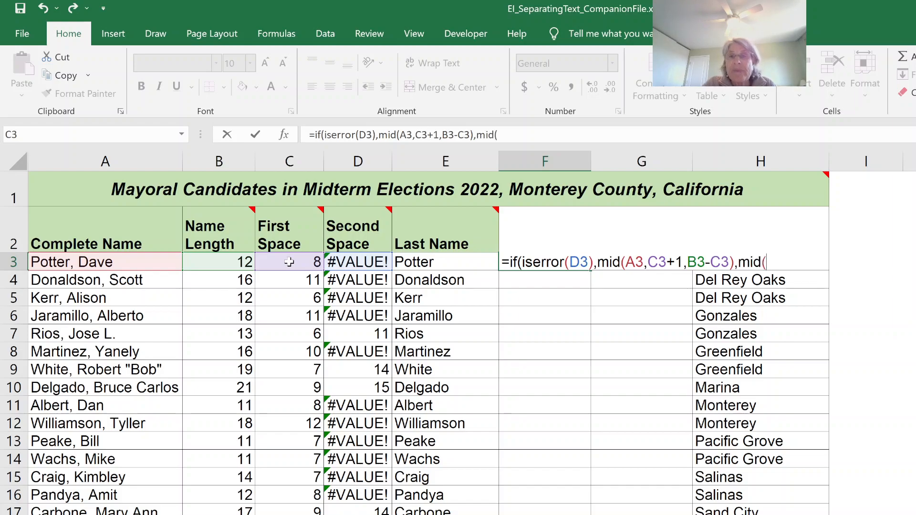
Finish the F3 first-name formula with MID(A3,C3+1,D3-C3-1) for two-space names, then fill it down the First Name column
left_click(84, 260)
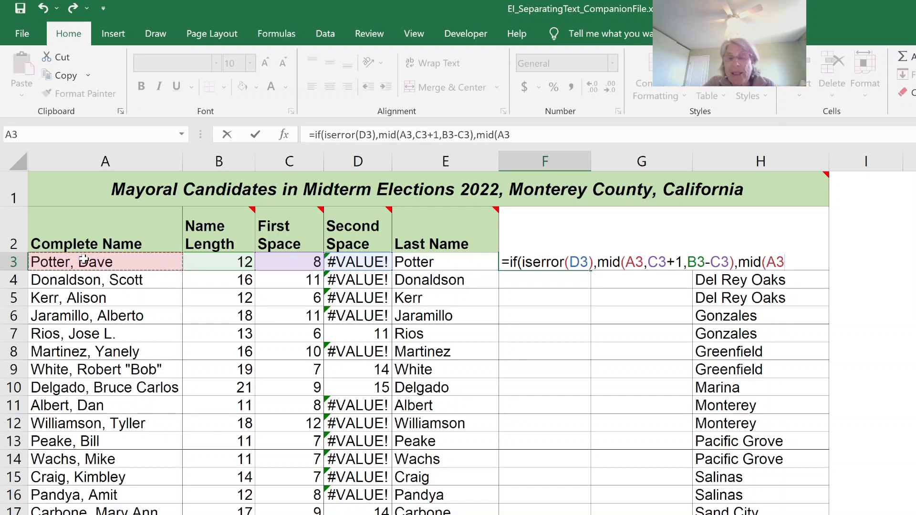
type(",")
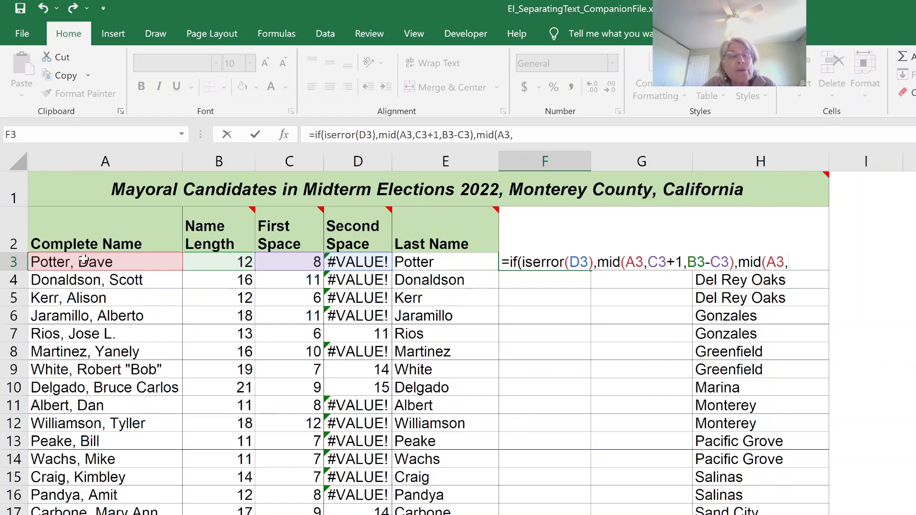
left_click(289, 262)
type("+")
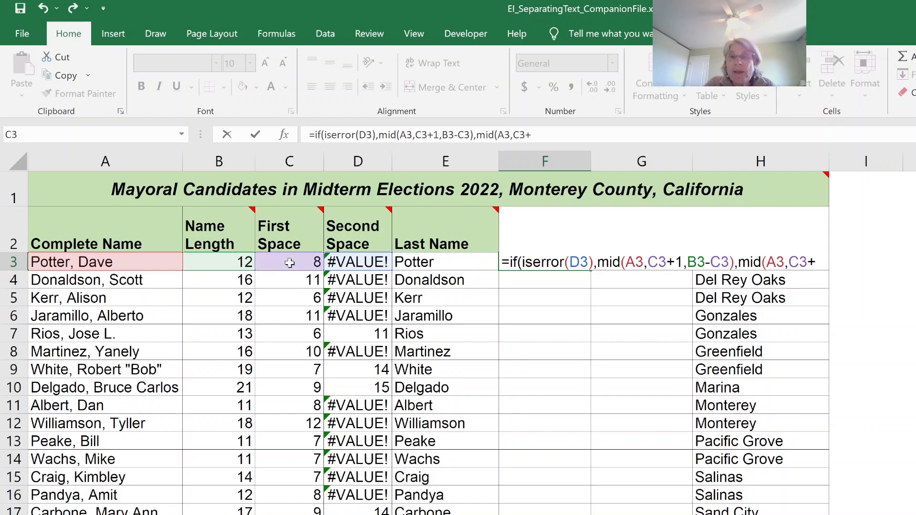
type("1")
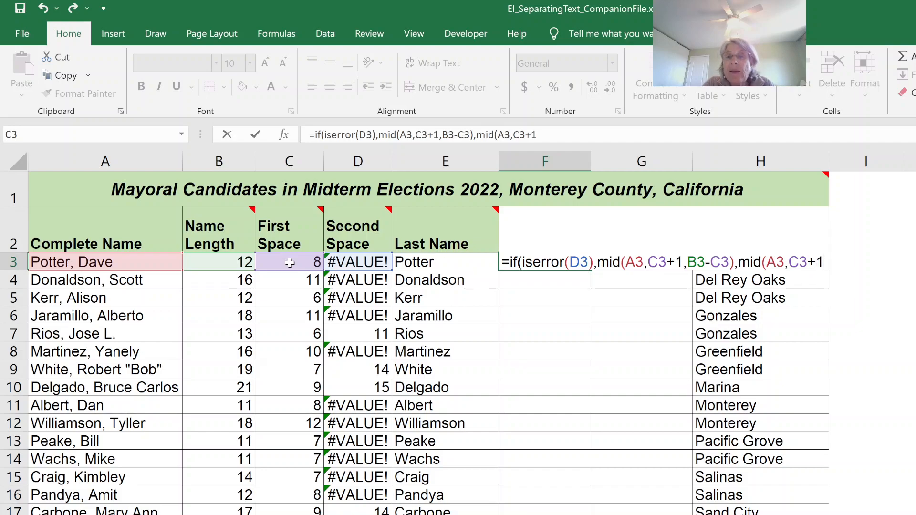
type(",")
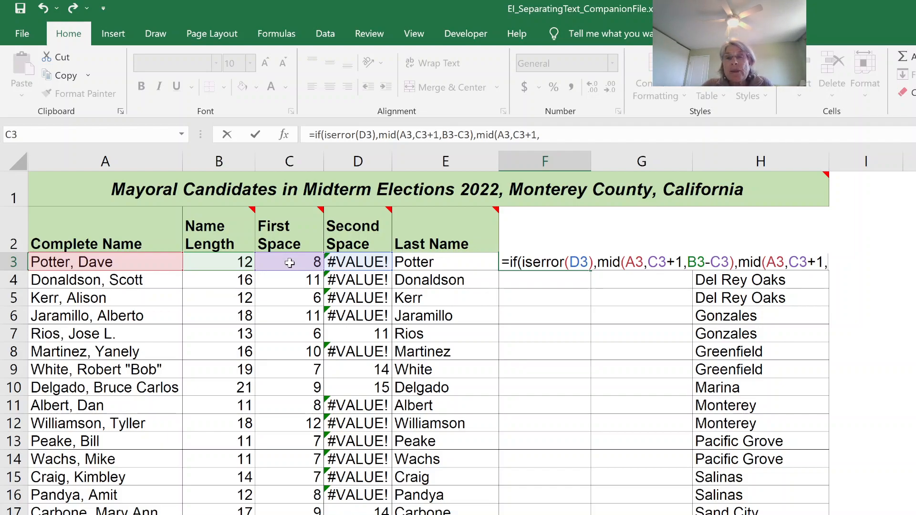
left_click(362, 260)
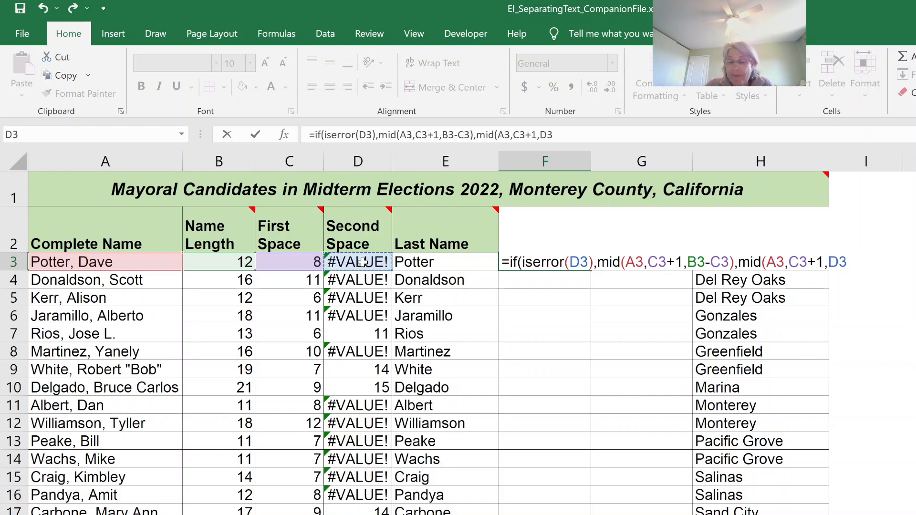
type("-")
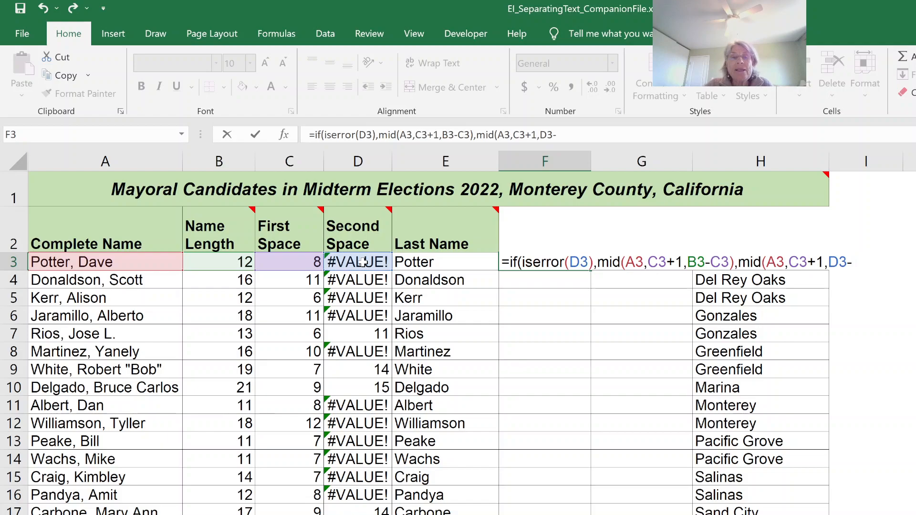
left_click(298, 262)
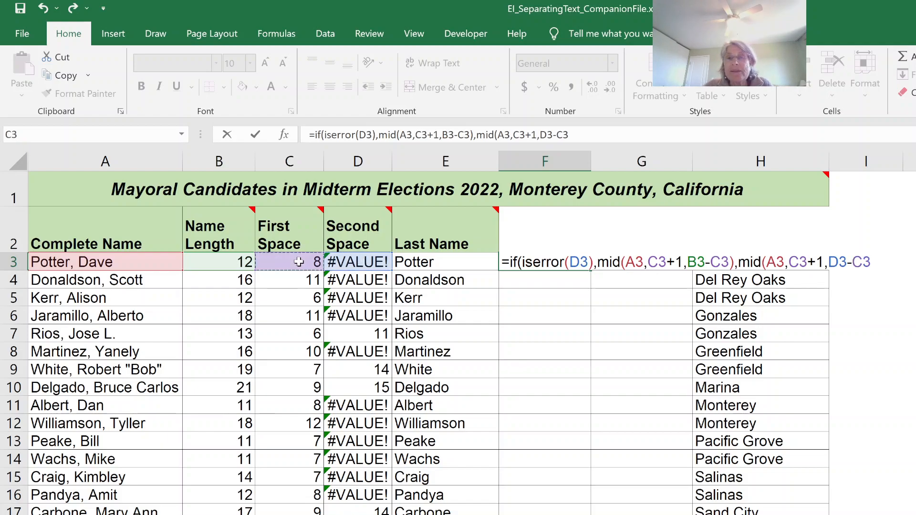
type("-1")
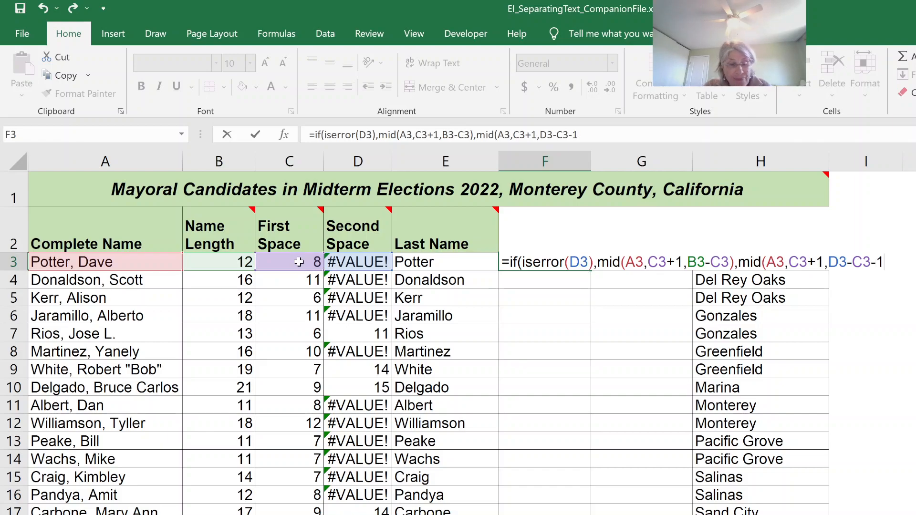
type(")")
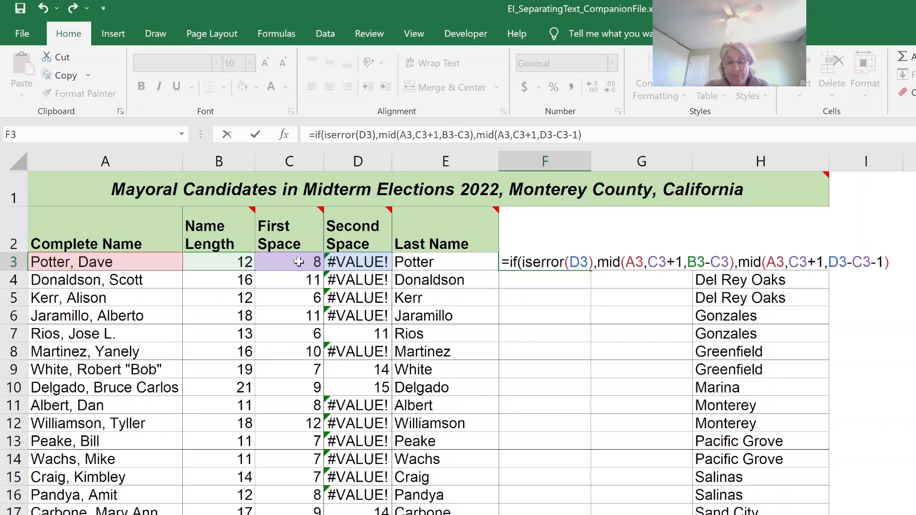
type(")")
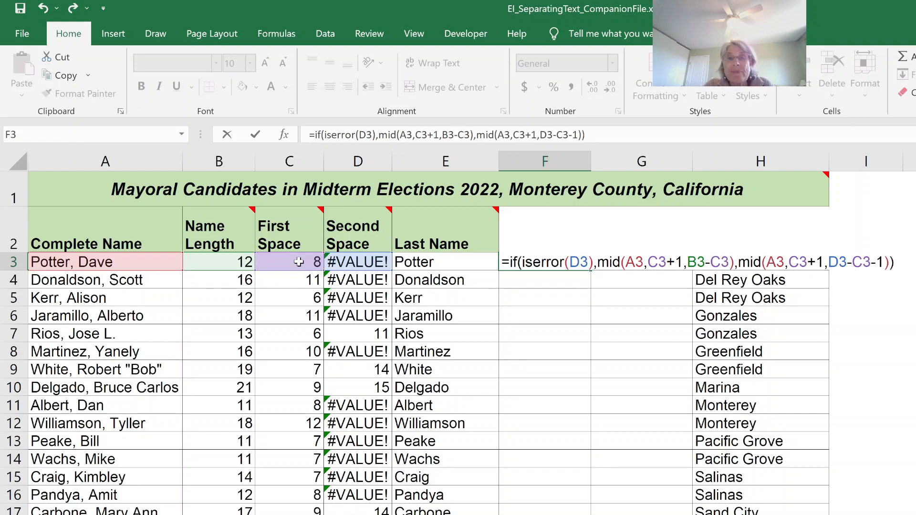
key("Return")
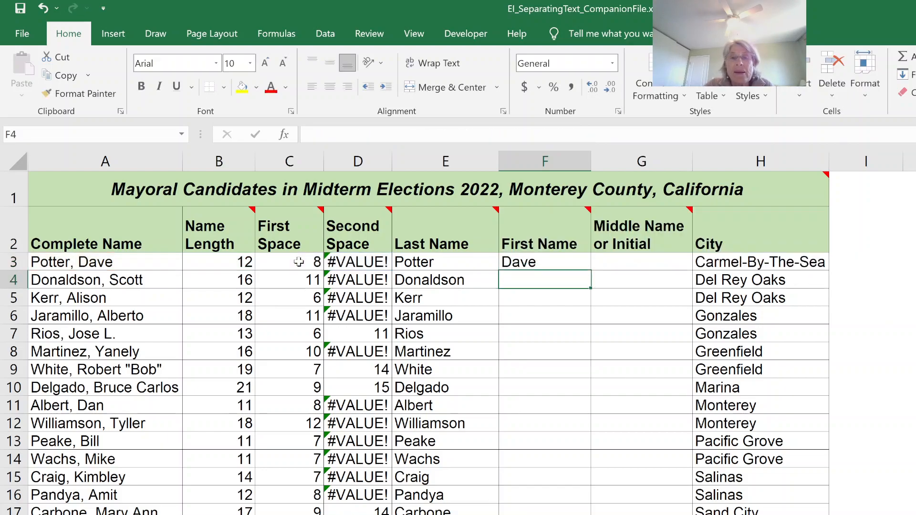
left_click(565, 265)
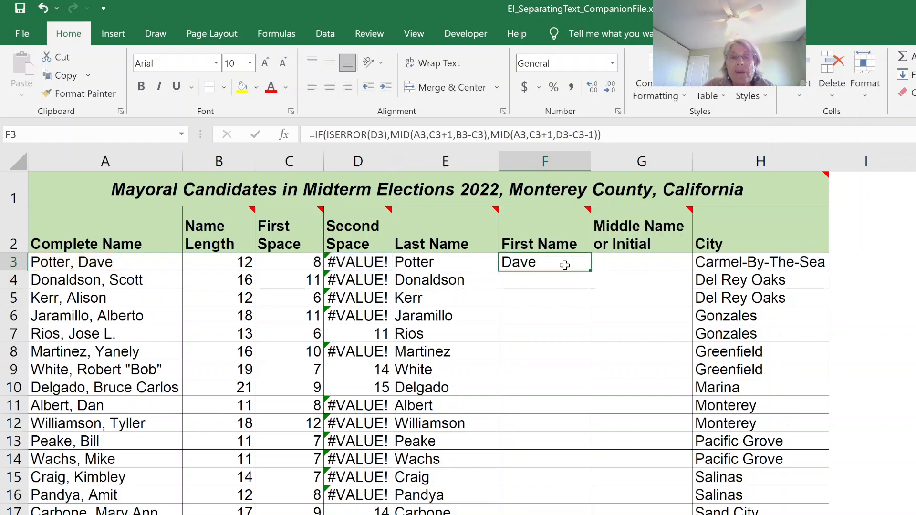
double_click(590, 271)
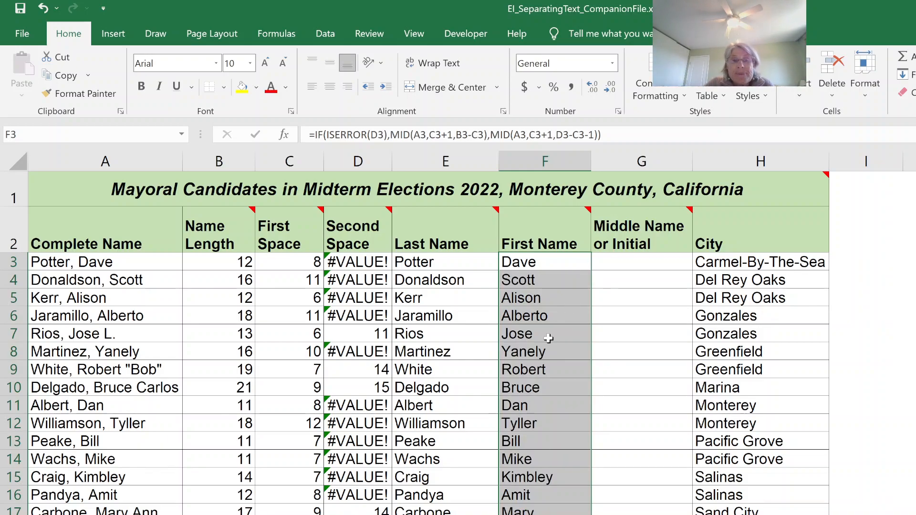
Extract the middle name in G3 with =IF(ISERROR(D3),"",RIGHT(A3,B3-D3)) and fill the formula down the Middle Name or Initial column
left_click(659, 260)
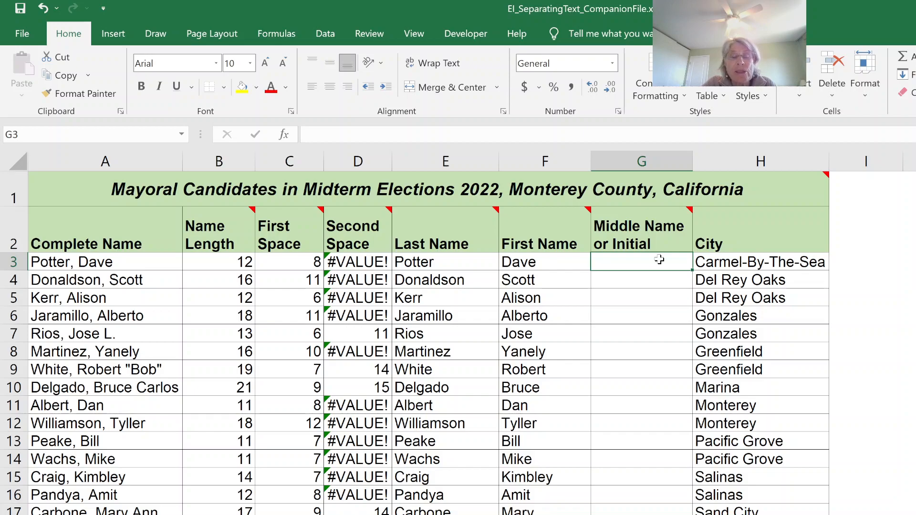
type("=")
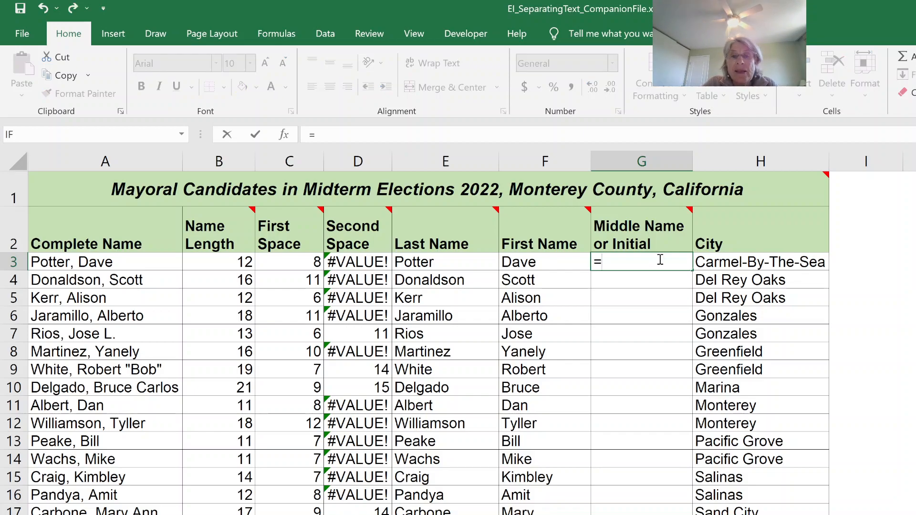
type("if(")
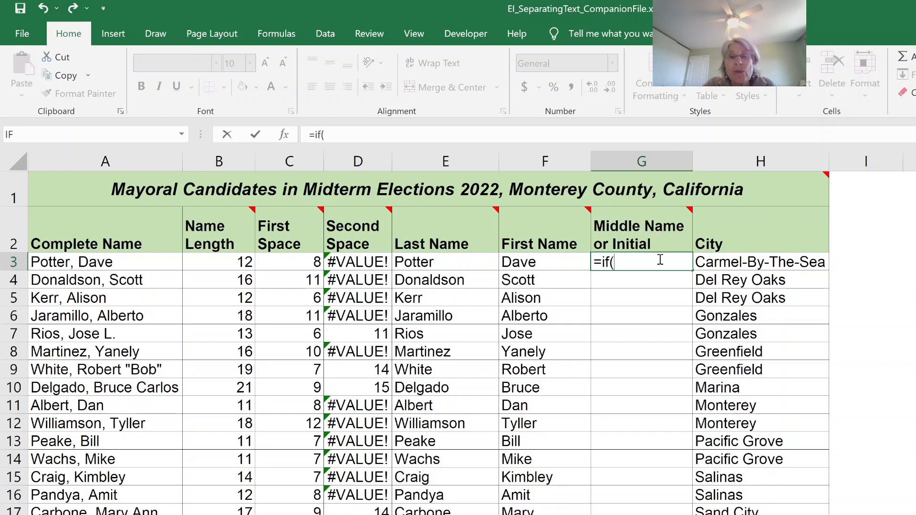
type("iserror(")
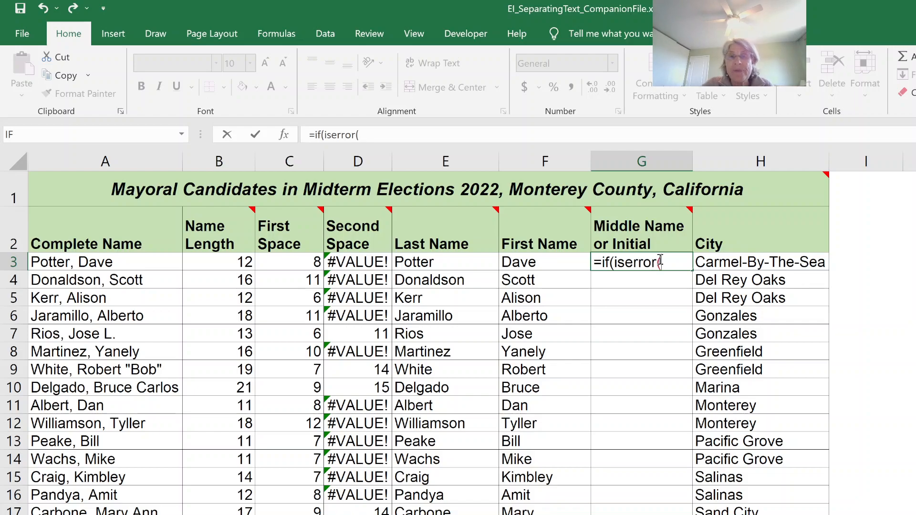
left_click(345, 259)
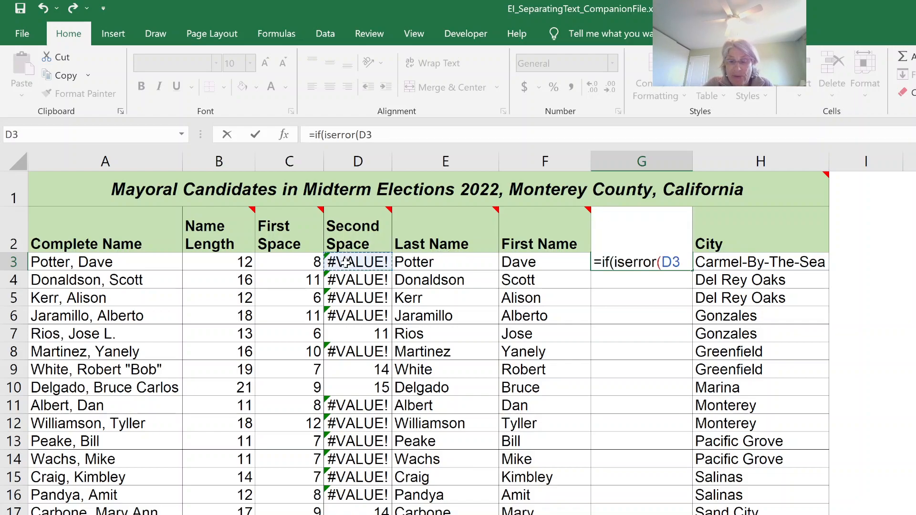
type(")")
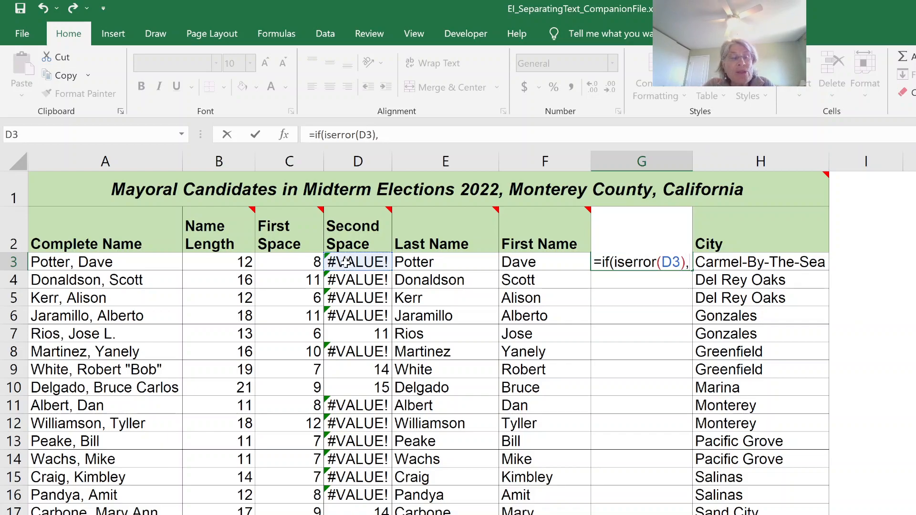
type(",")
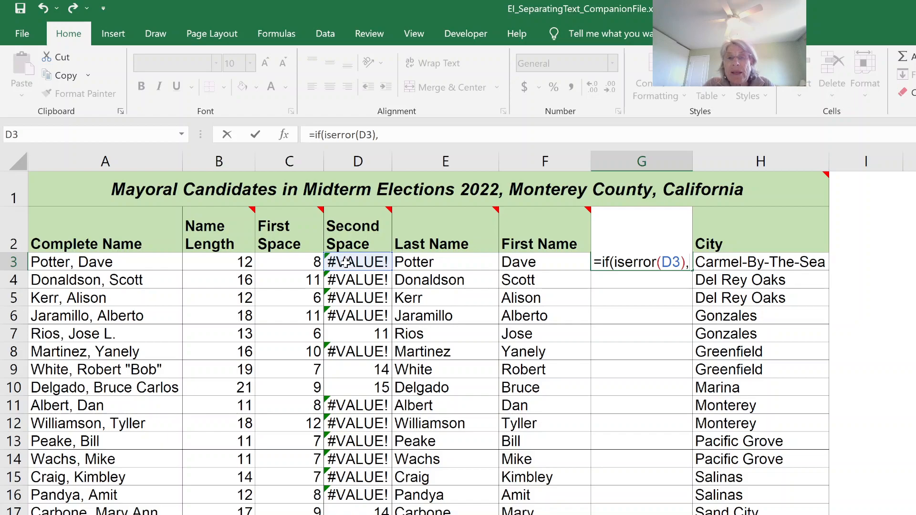
type("\"\"")
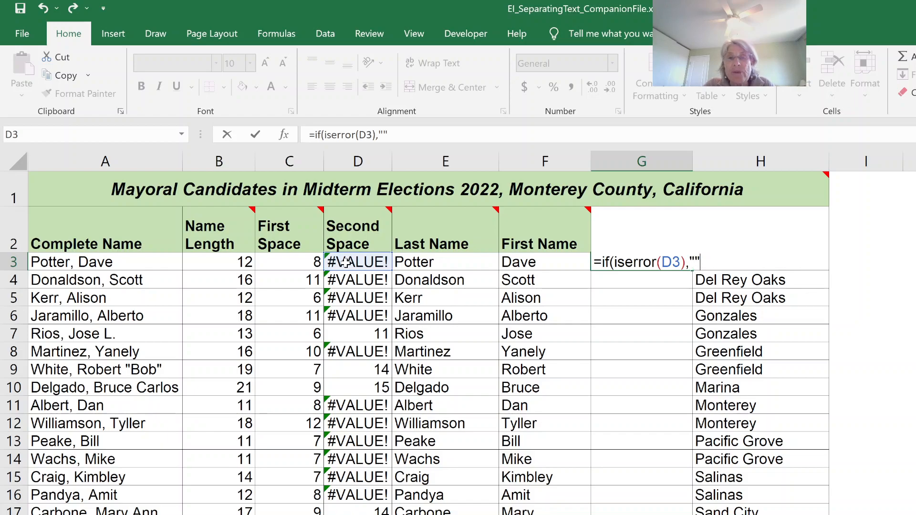
type(",right")
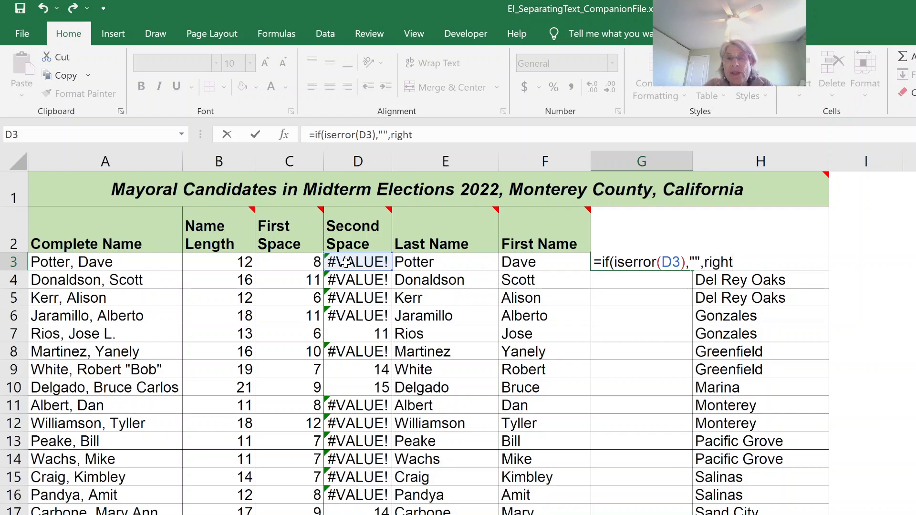
type("(")
left_click(102, 257)
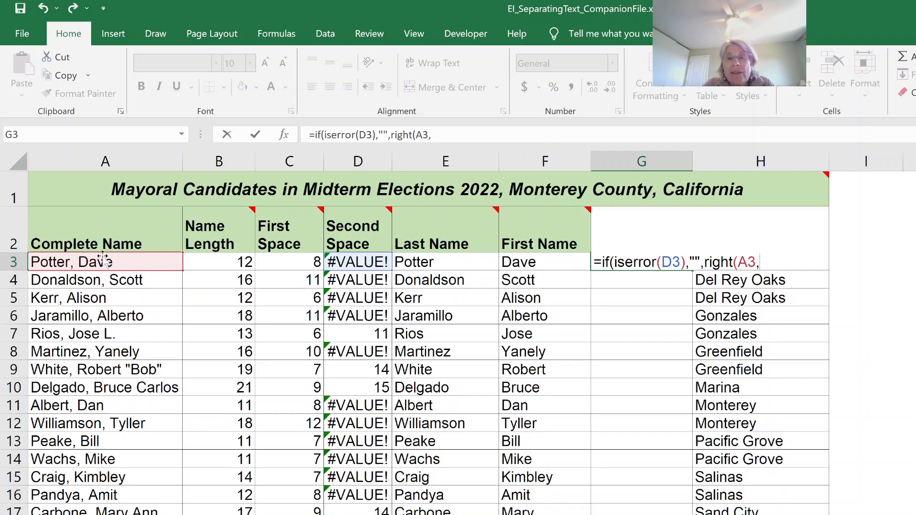
left_click(217, 259)
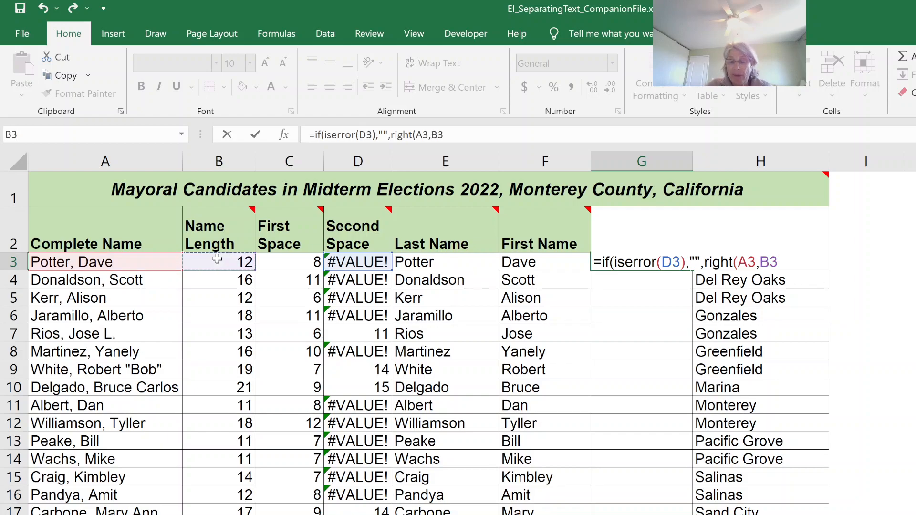
type("-")
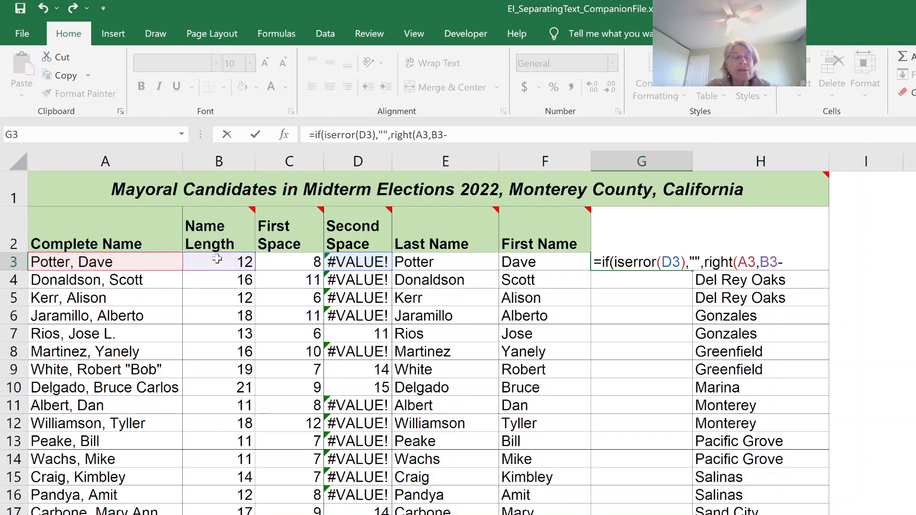
left_click(348, 257)
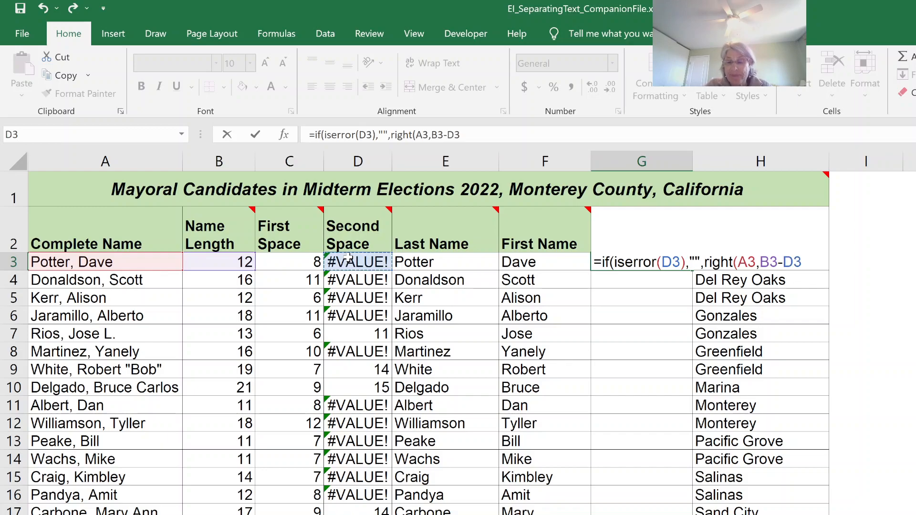
type(")")
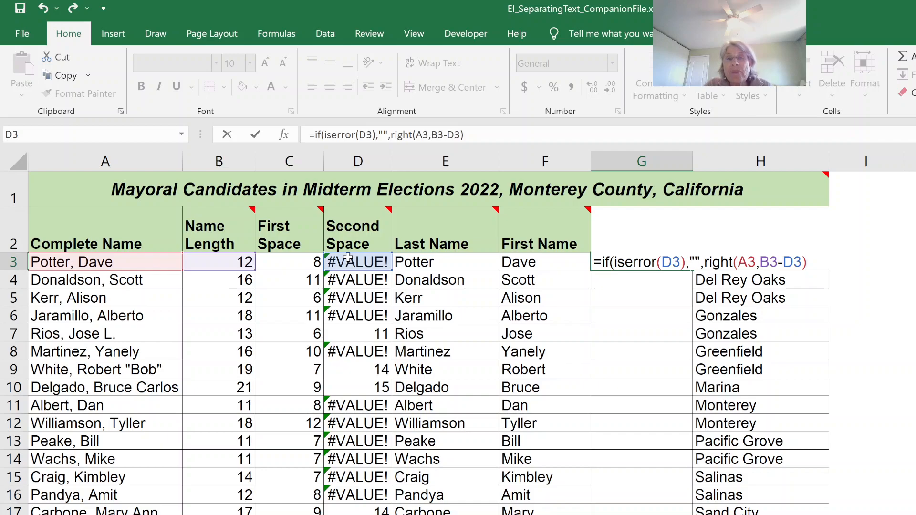
type(")")
key("Return")
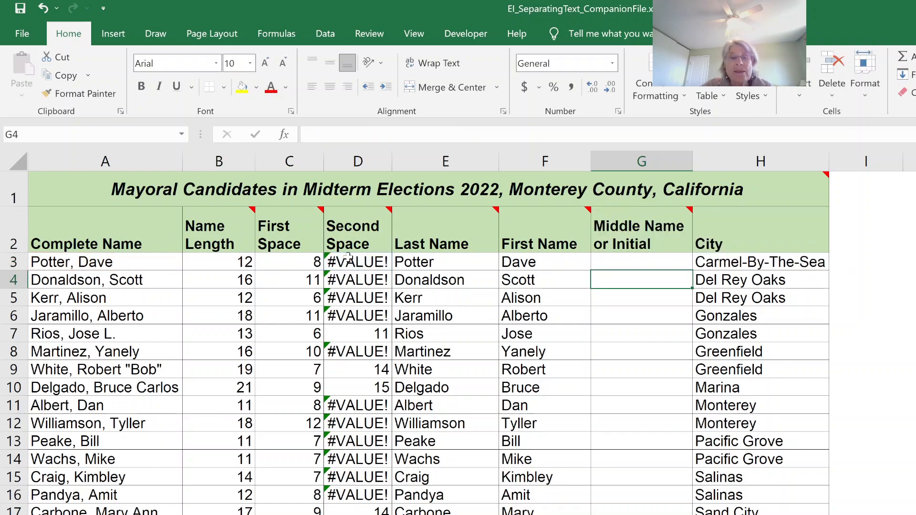
left_click(626, 248)
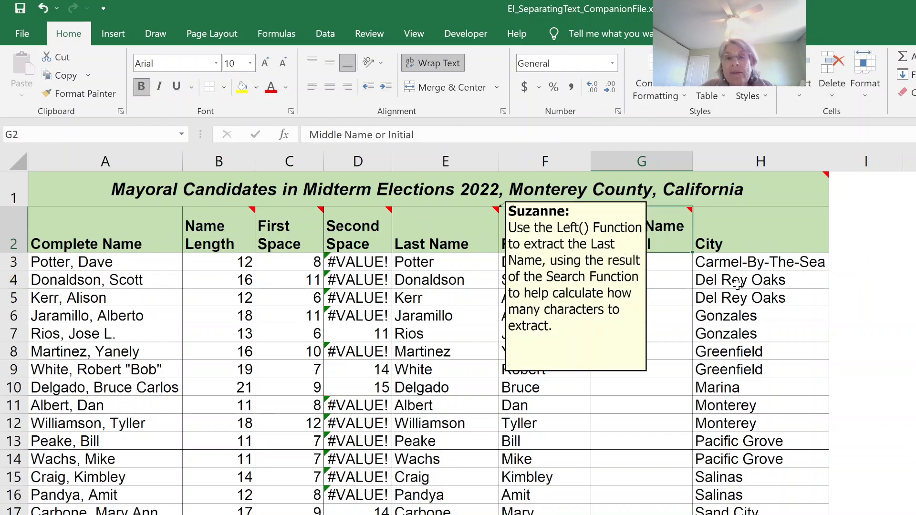
left_click(686, 263)
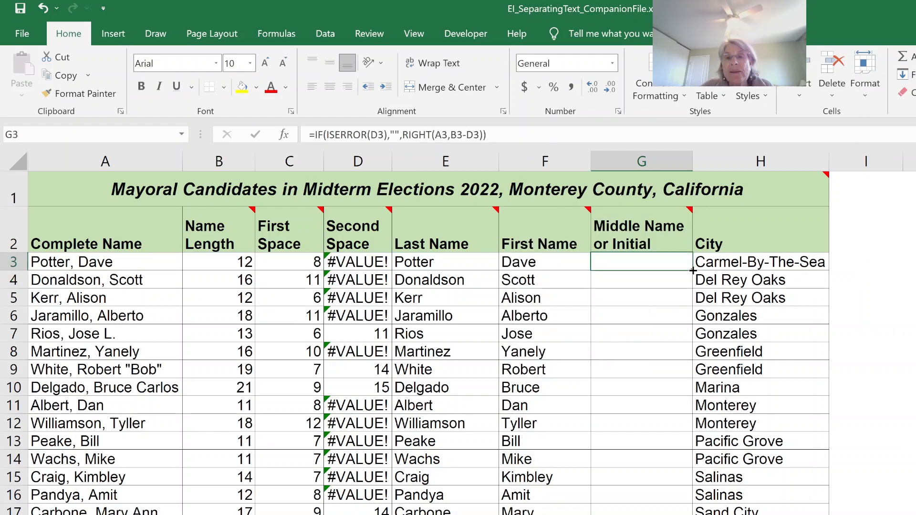
double_click(692, 270)
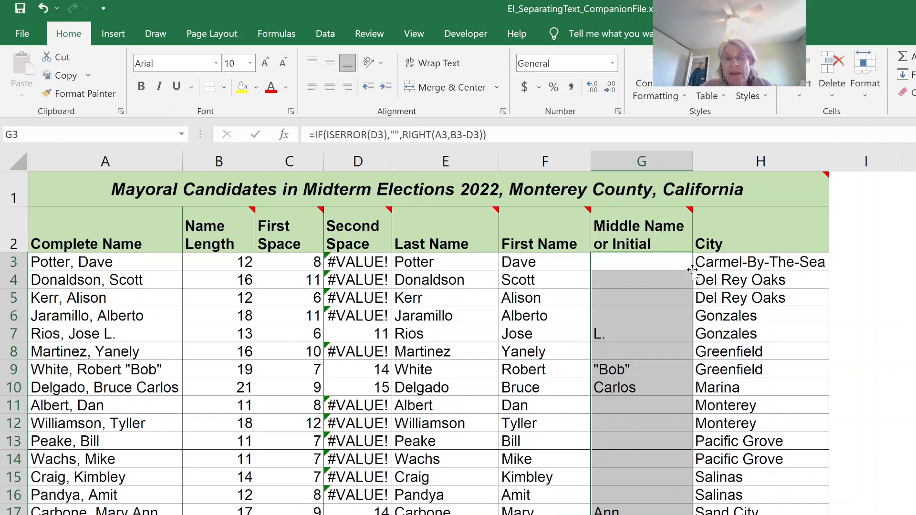